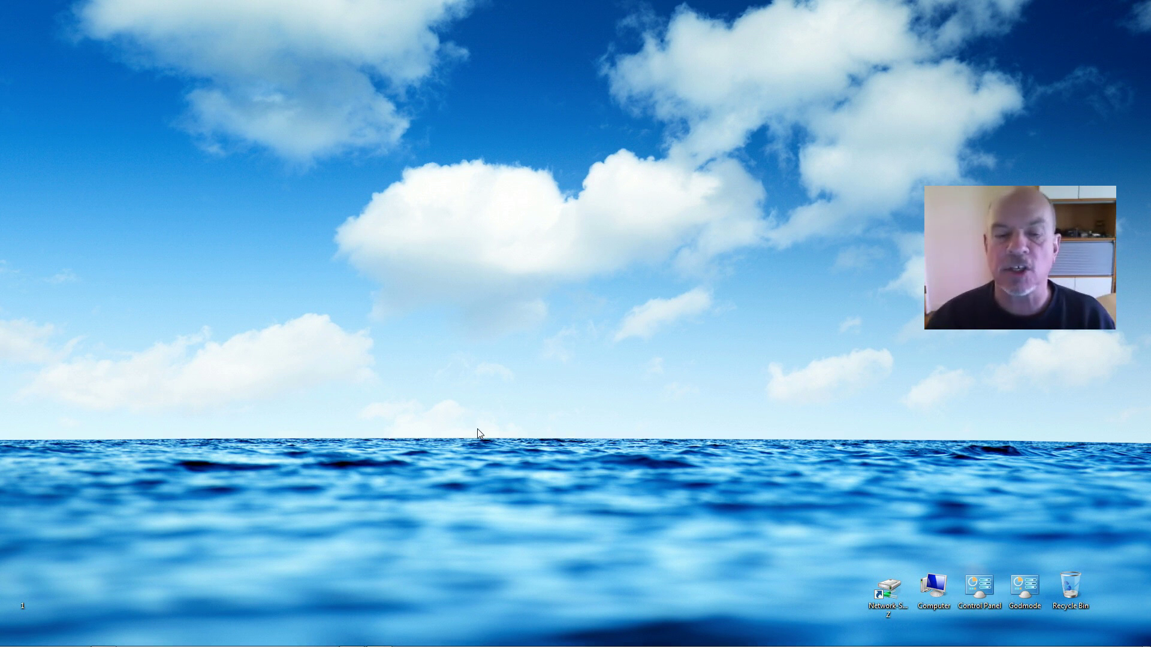
- Quit Google Drive from its tray icon's Settings menu
mouse_move(521, 640)
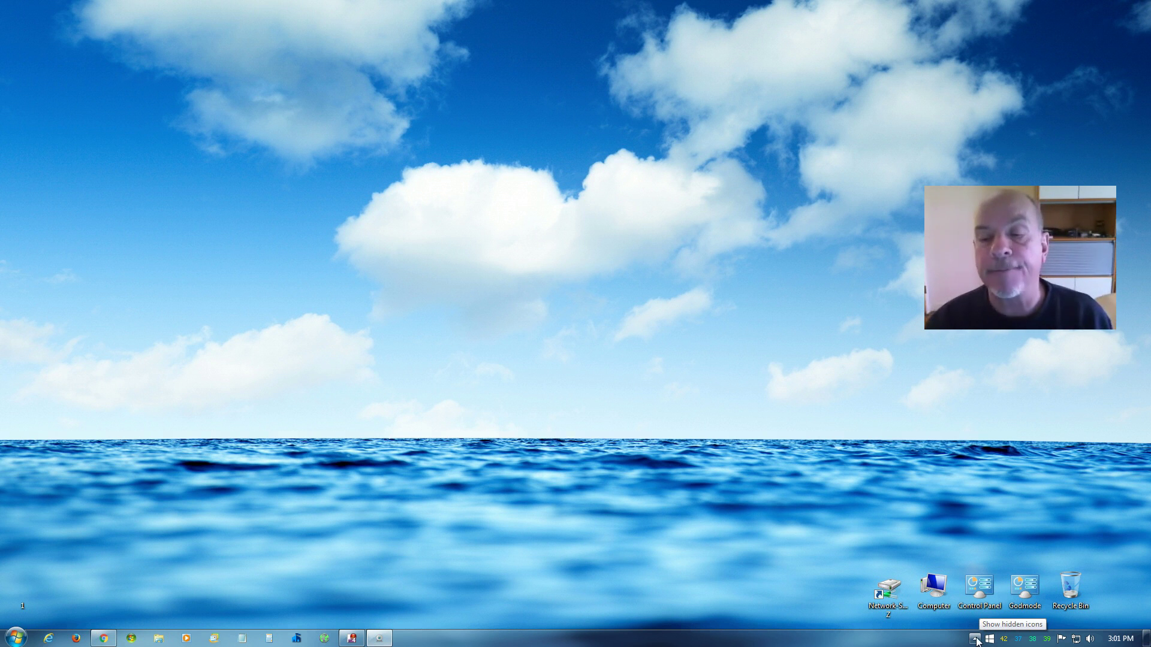
click(976, 639)
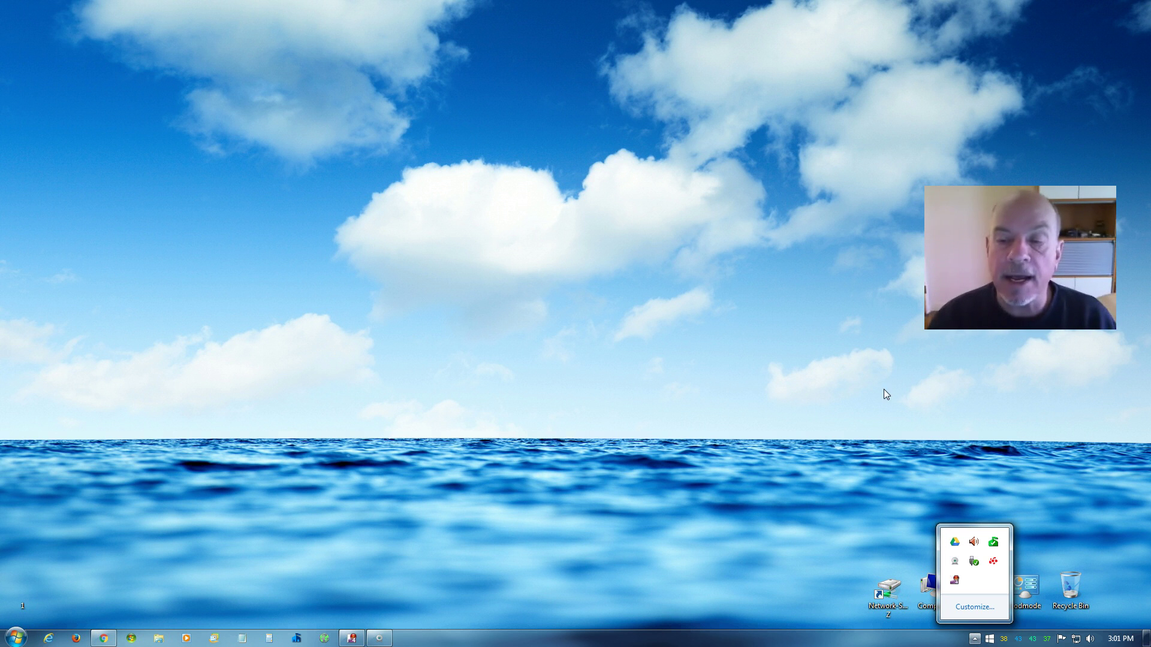
click(954, 542)
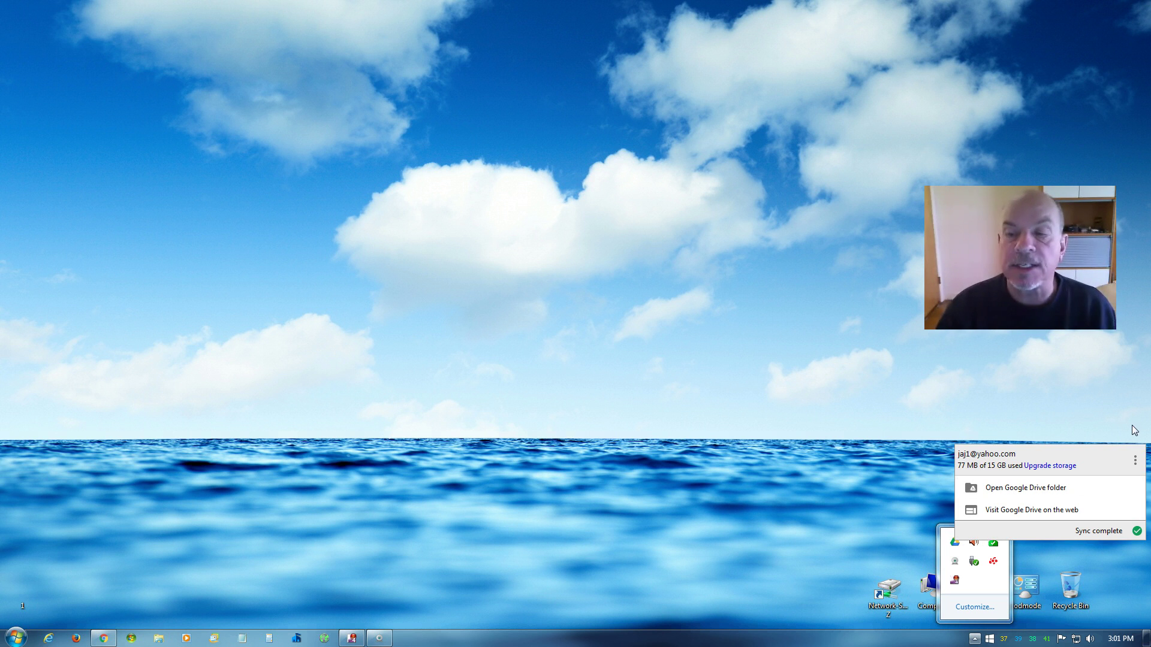
click(1134, 461)
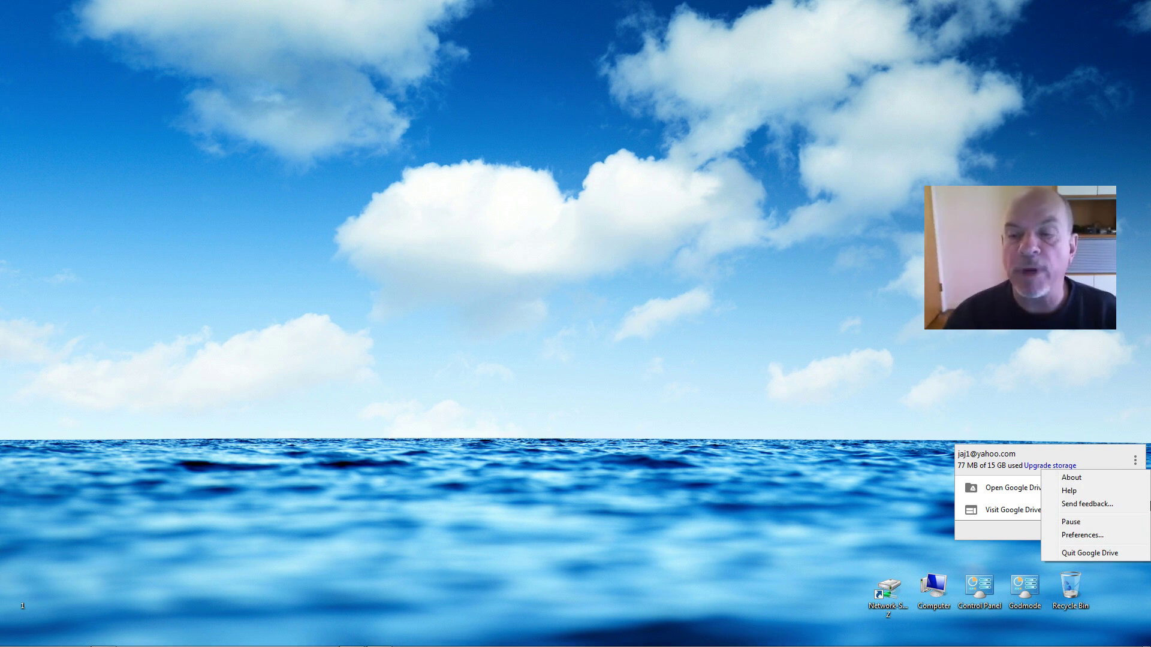
click(1093, 552)
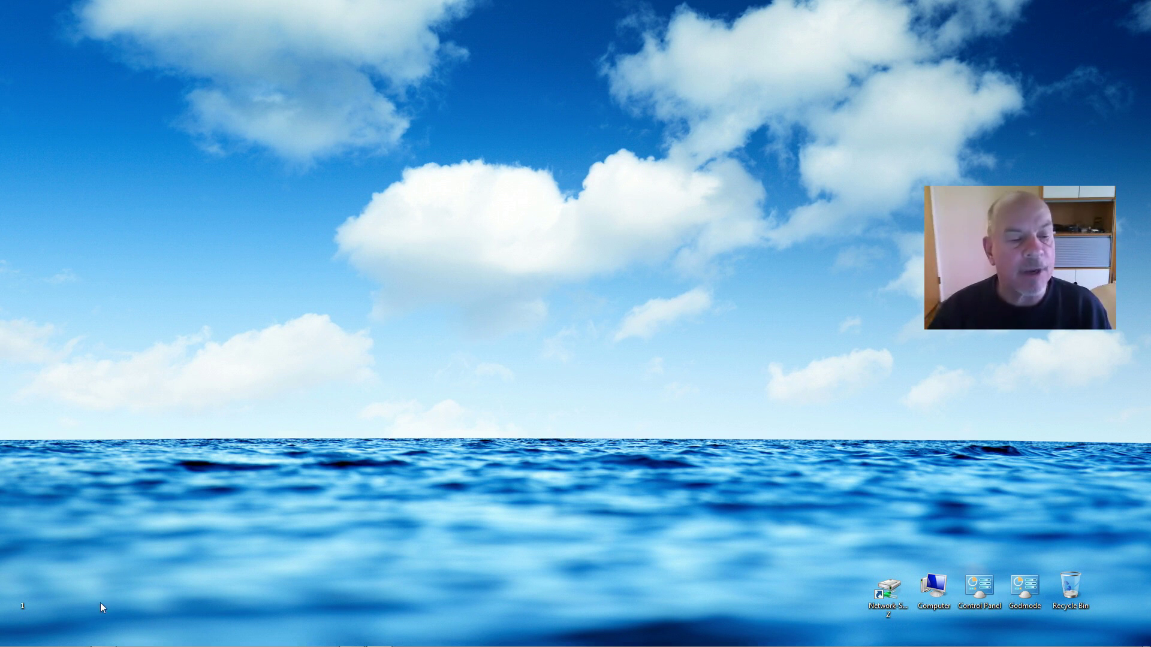
- Open Computer from the Start menu
mouse_move(17, 644)
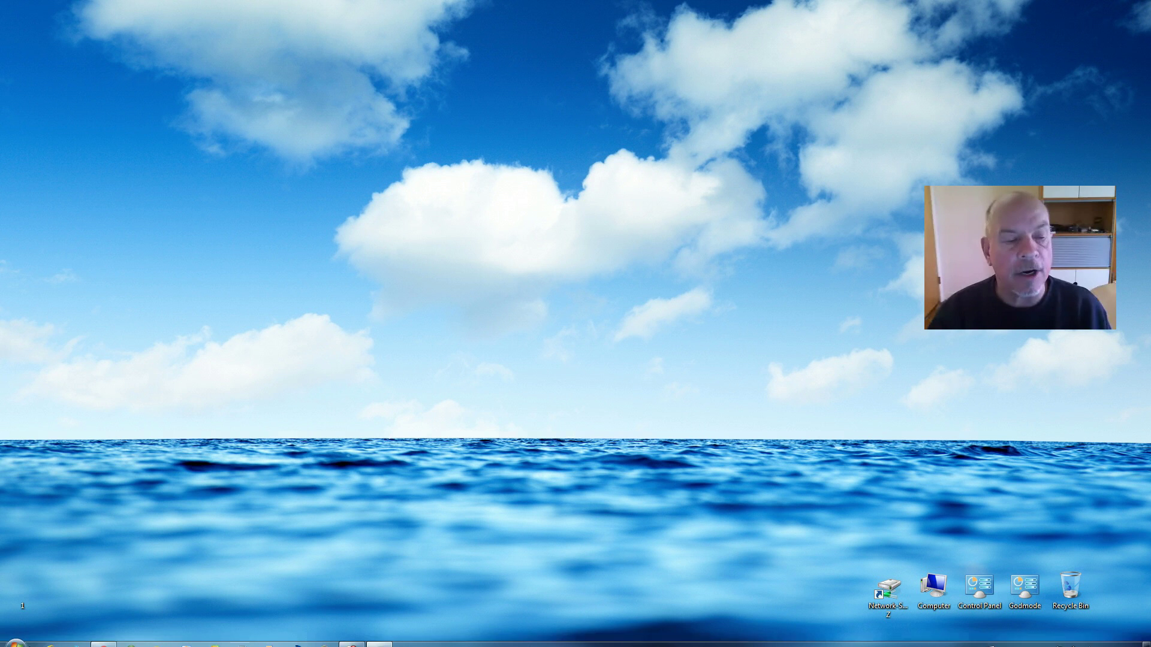
click(16, 643)
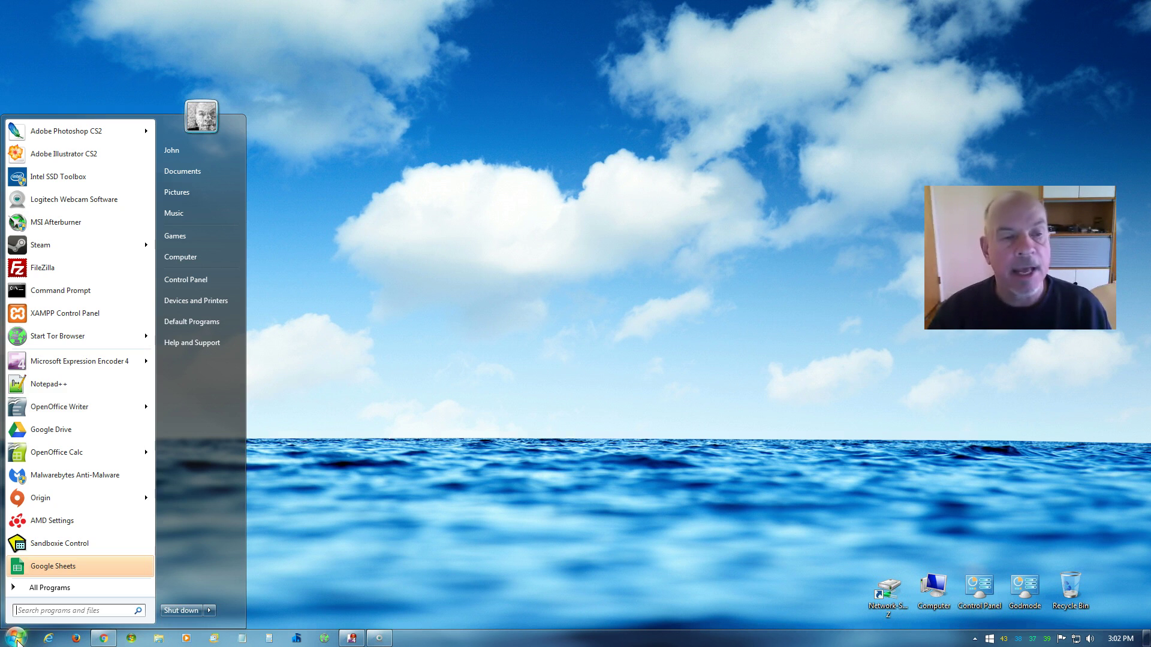
click(184, 257)
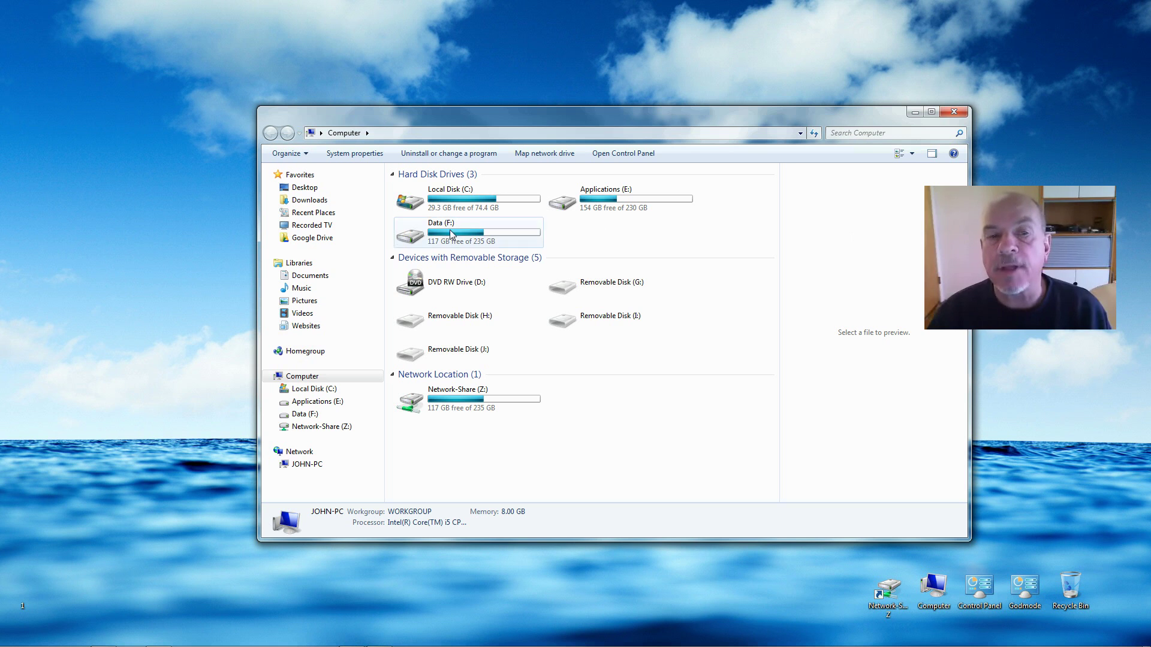
- Go to Local Disk (C:) > Users > the user's folder and select Google Drive
double_click(430, 201)
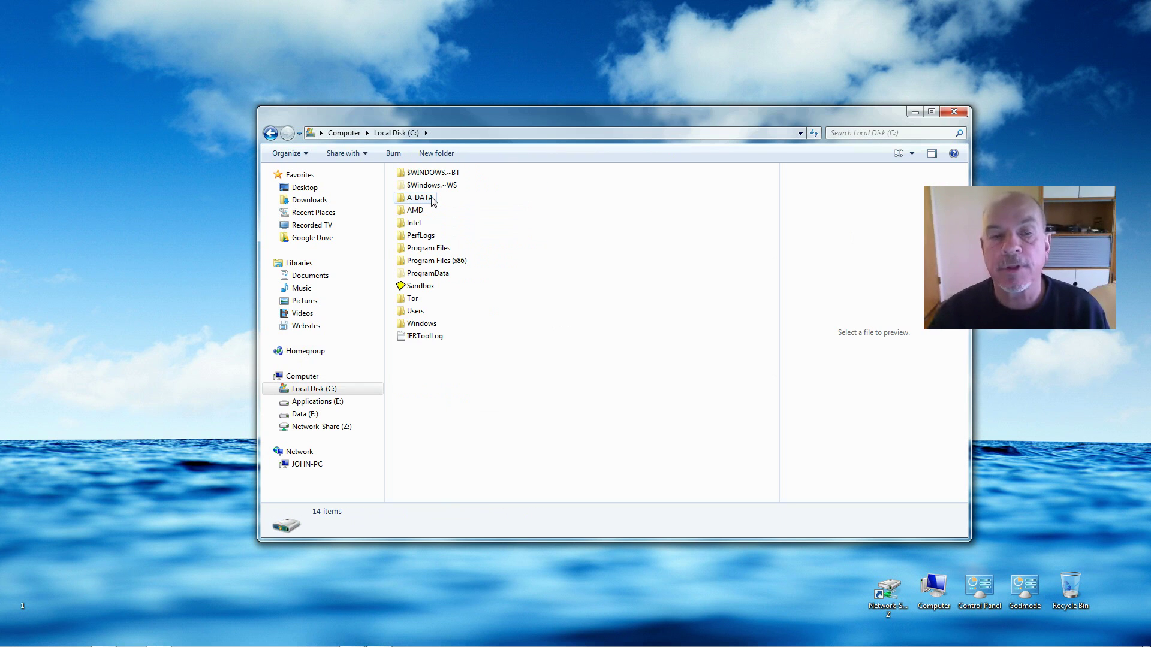
double_click(413, 313)
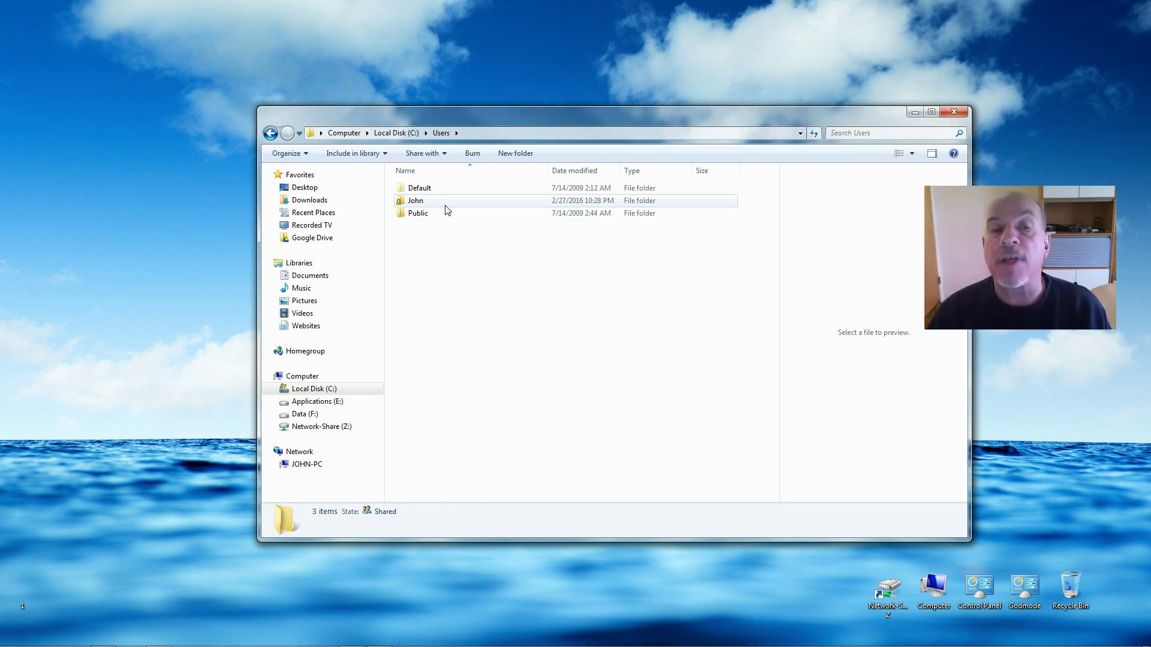
mouse_move(440, 207)
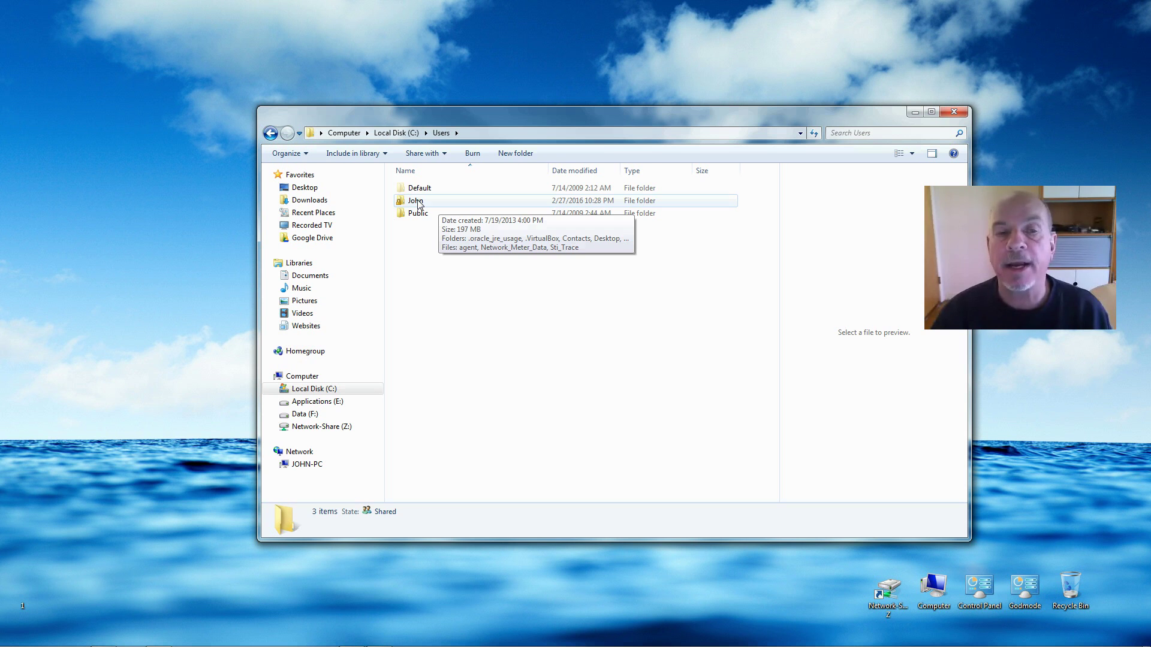
double_click(417, 205)
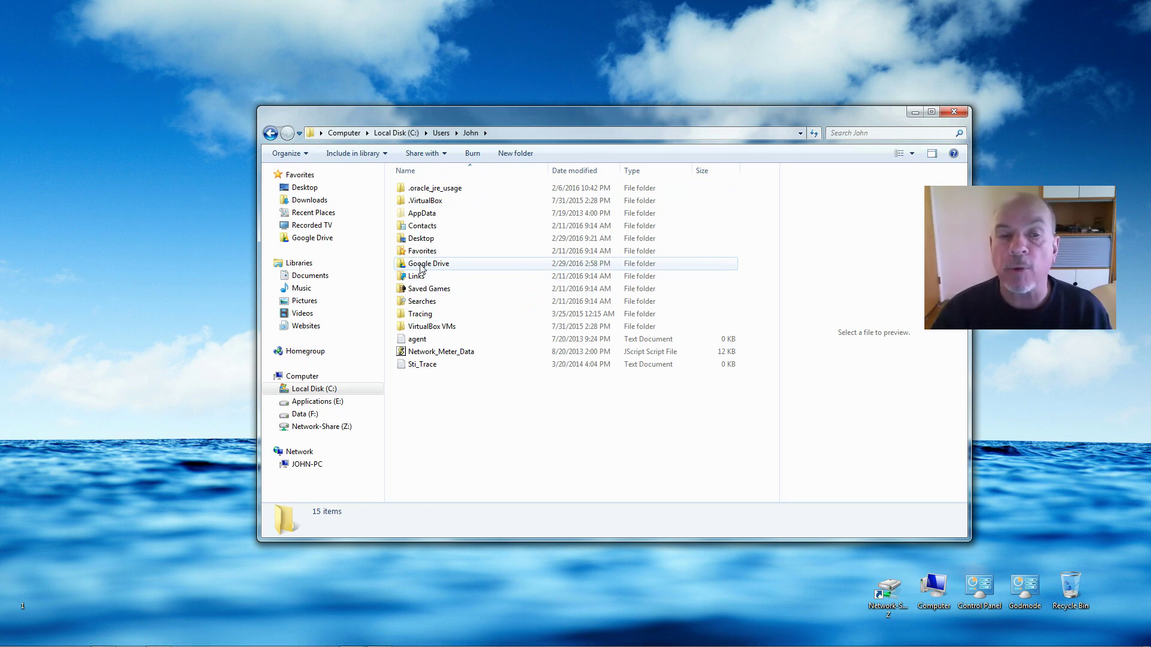
mouse_move(430, 268)
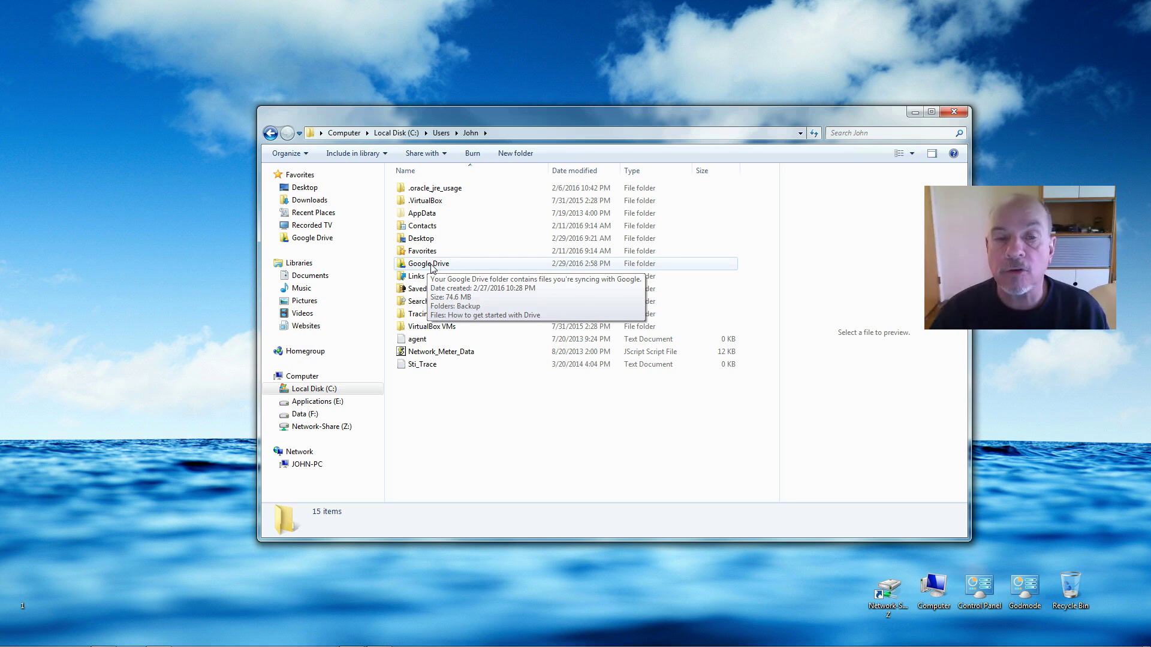
click(432, 268)
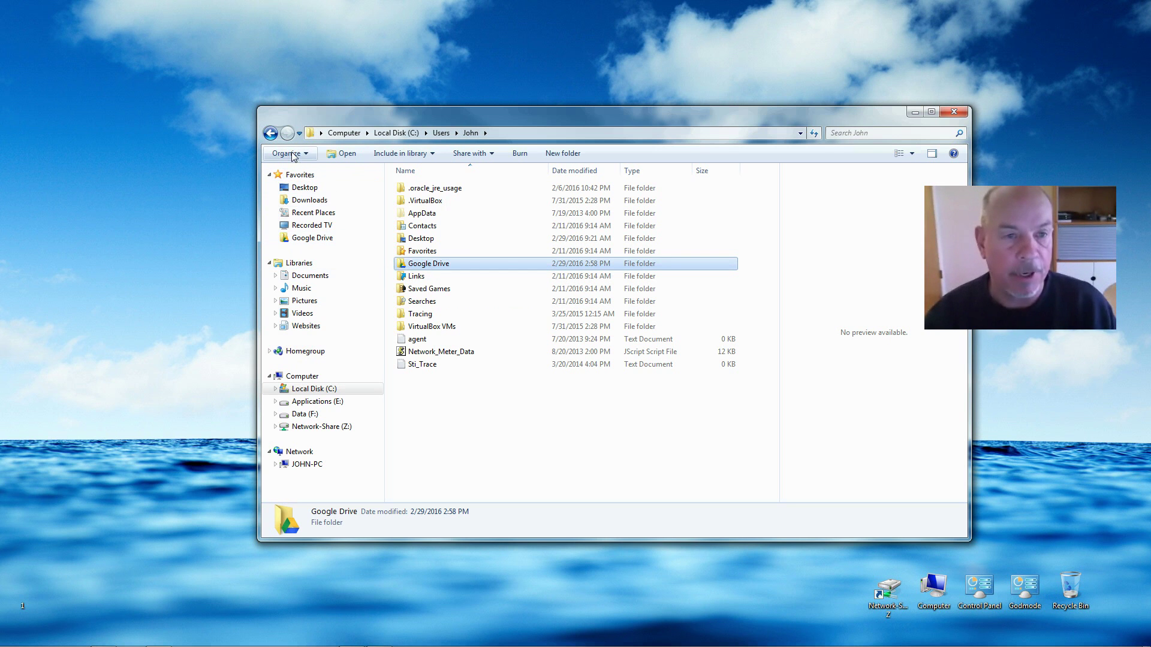
click(292, 154)
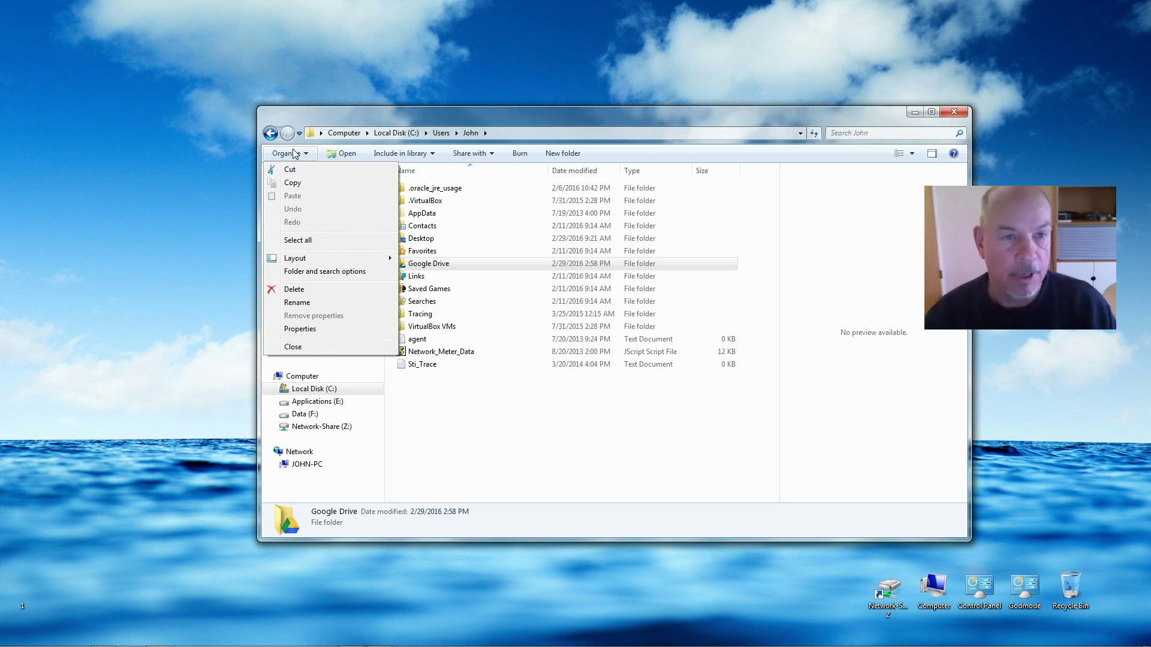
click(299, 185)
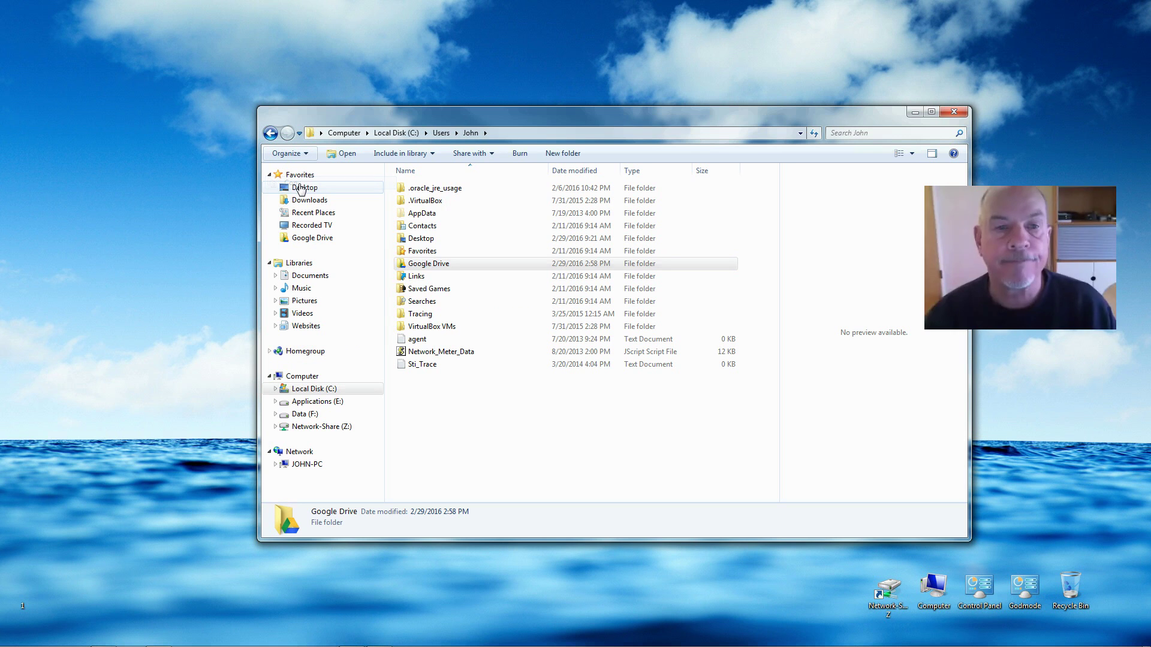
- Paste the copied Google Drive folder onto Data (F:) via Organize > Paste
click(297, 418)
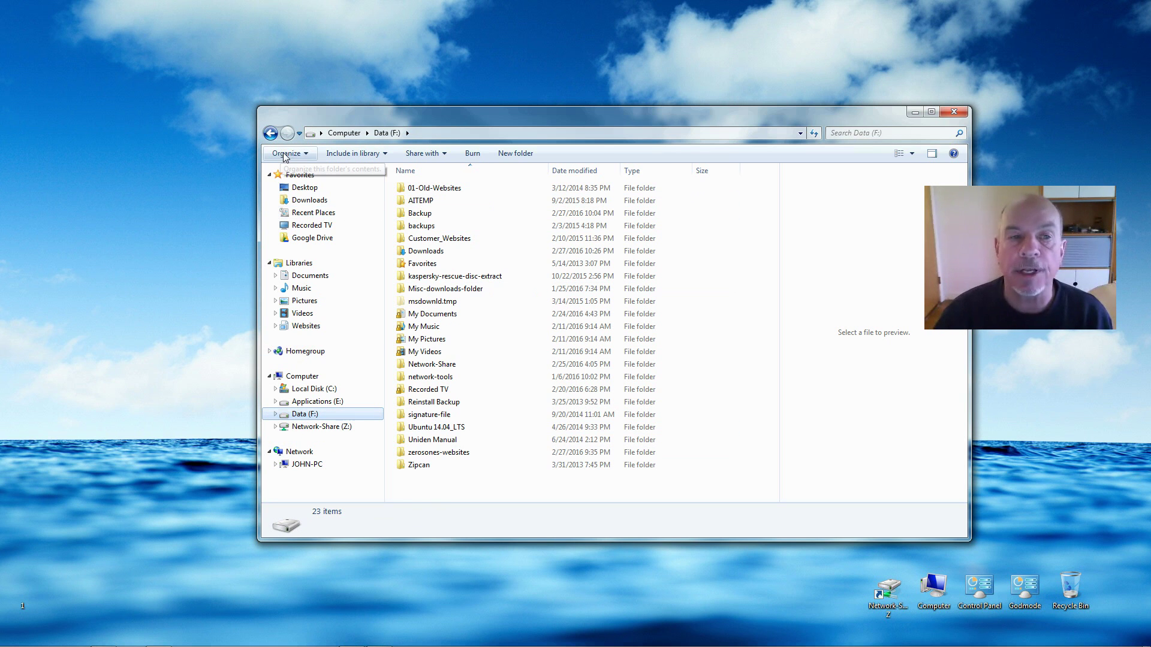
click(286, 155)
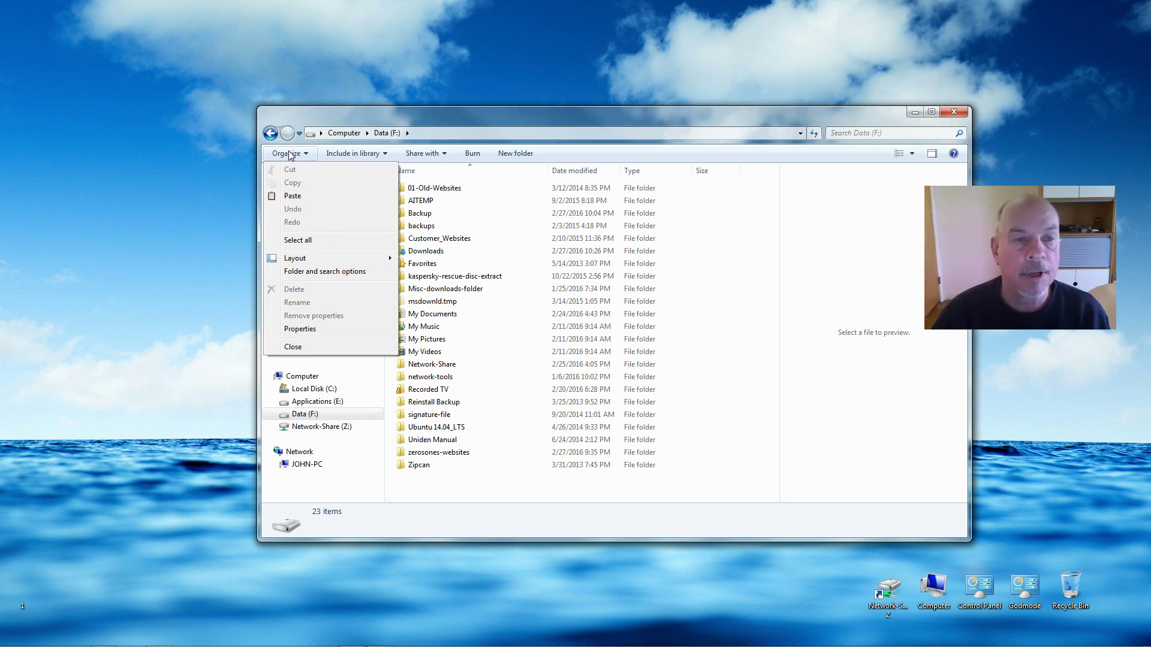
click(293, 199)
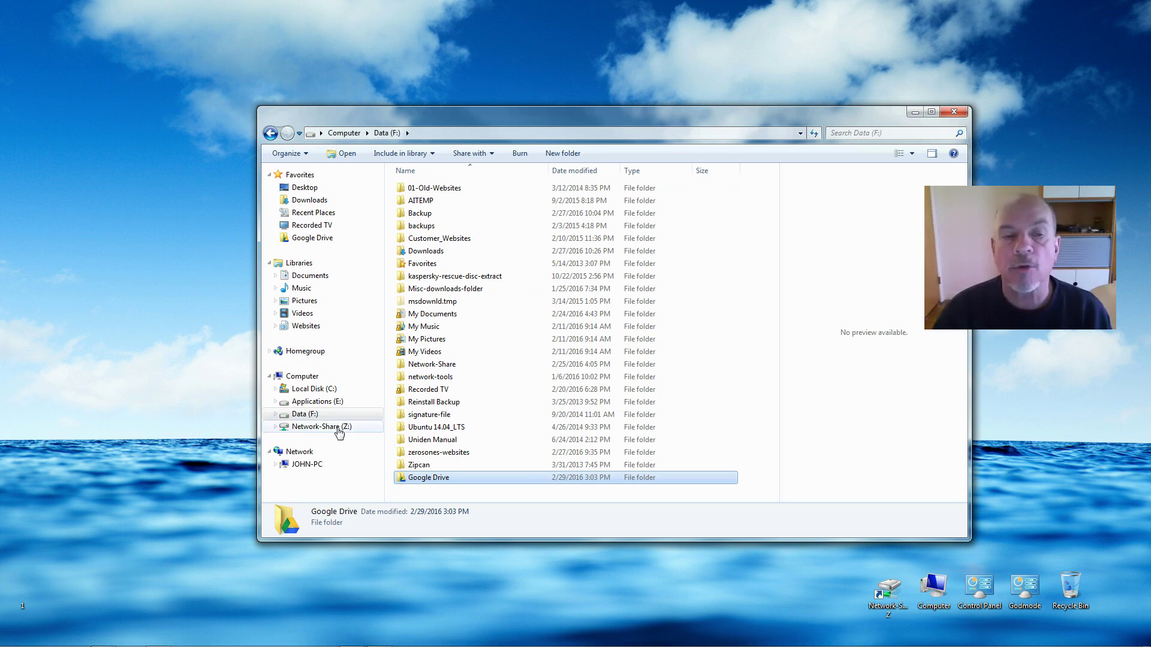
- Return to C:\Users\<user> and select the Google Drive folder
click(310, 391)
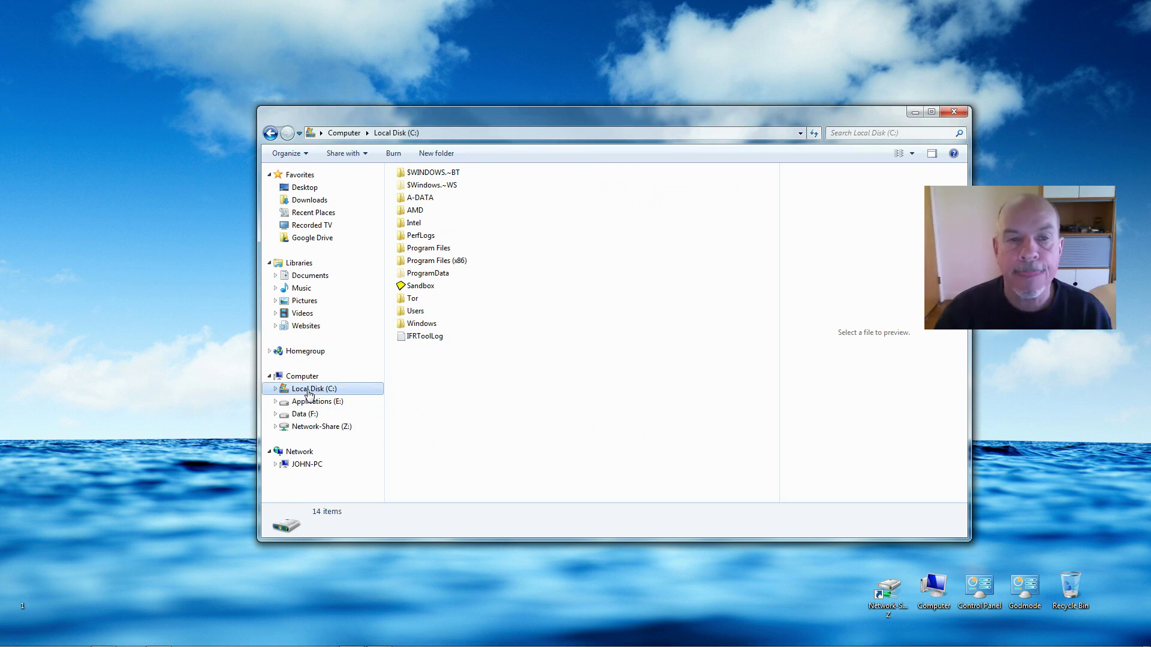
double_click(428, 312)
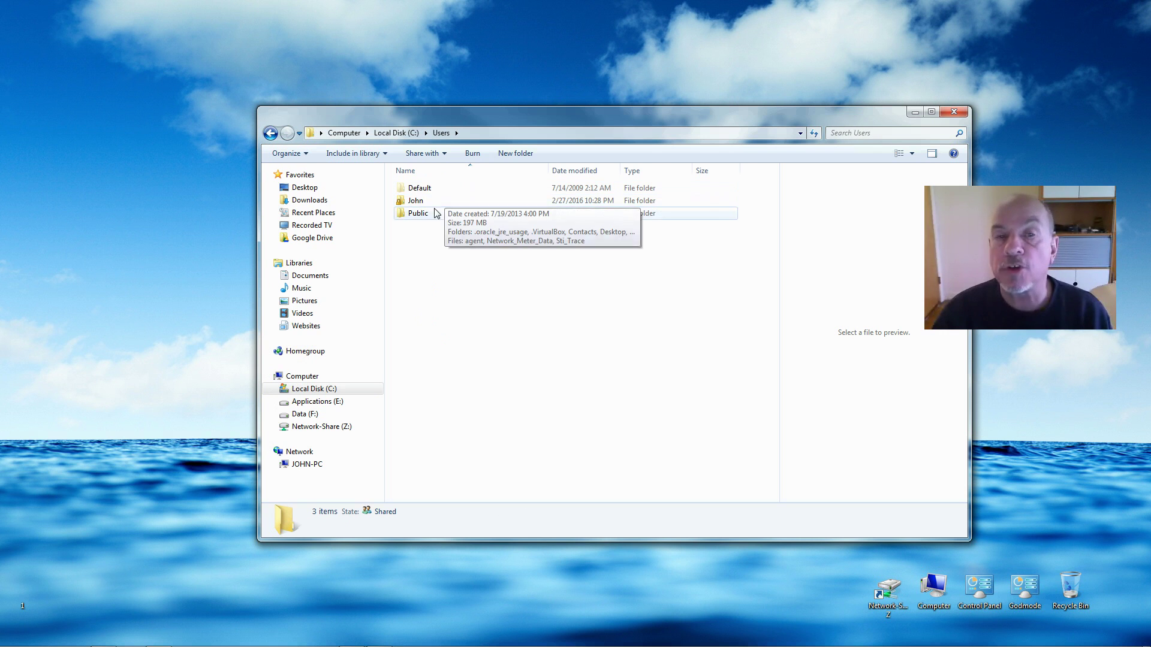
double_click(415, 201)
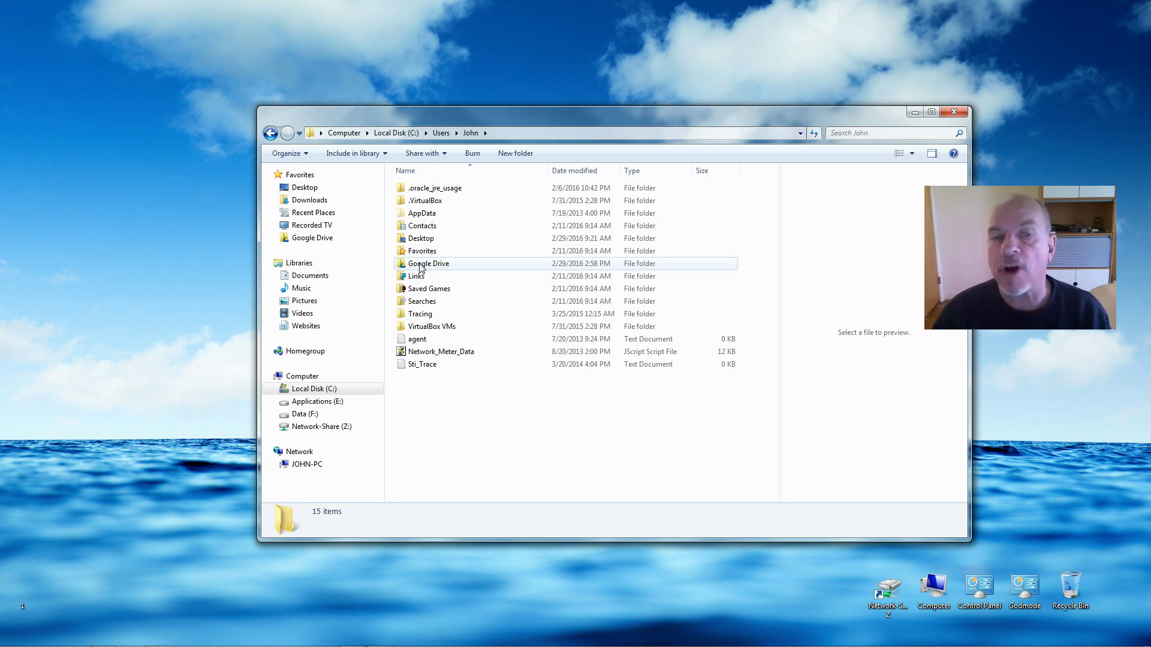
mouse_move(422, 267)
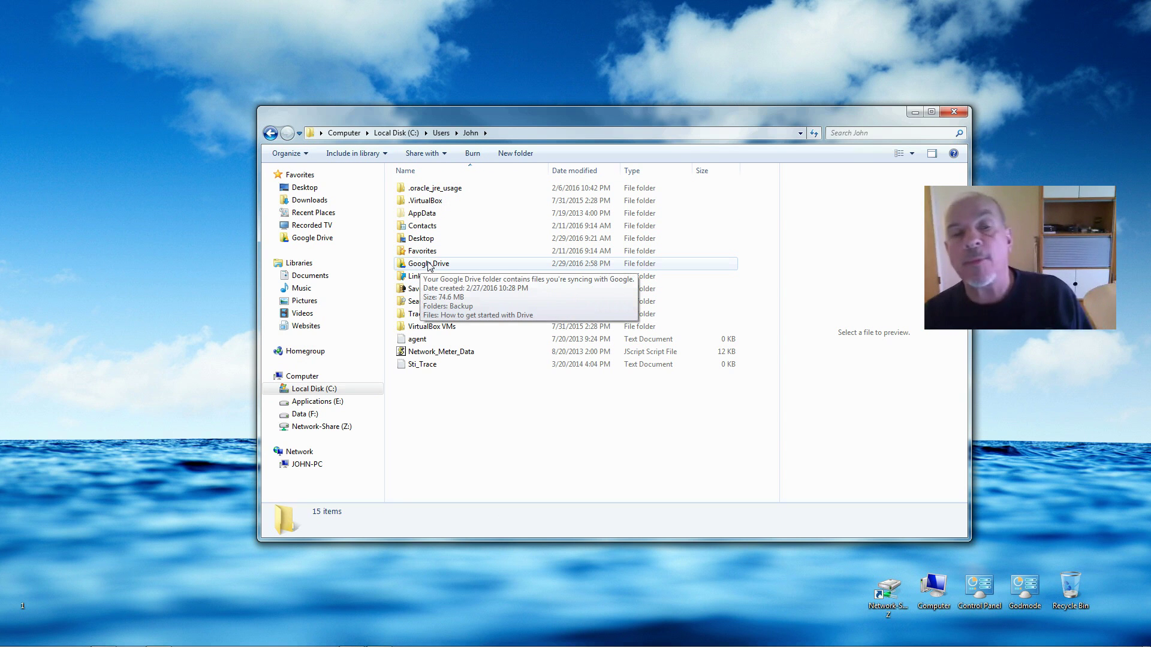
click(429, 266)
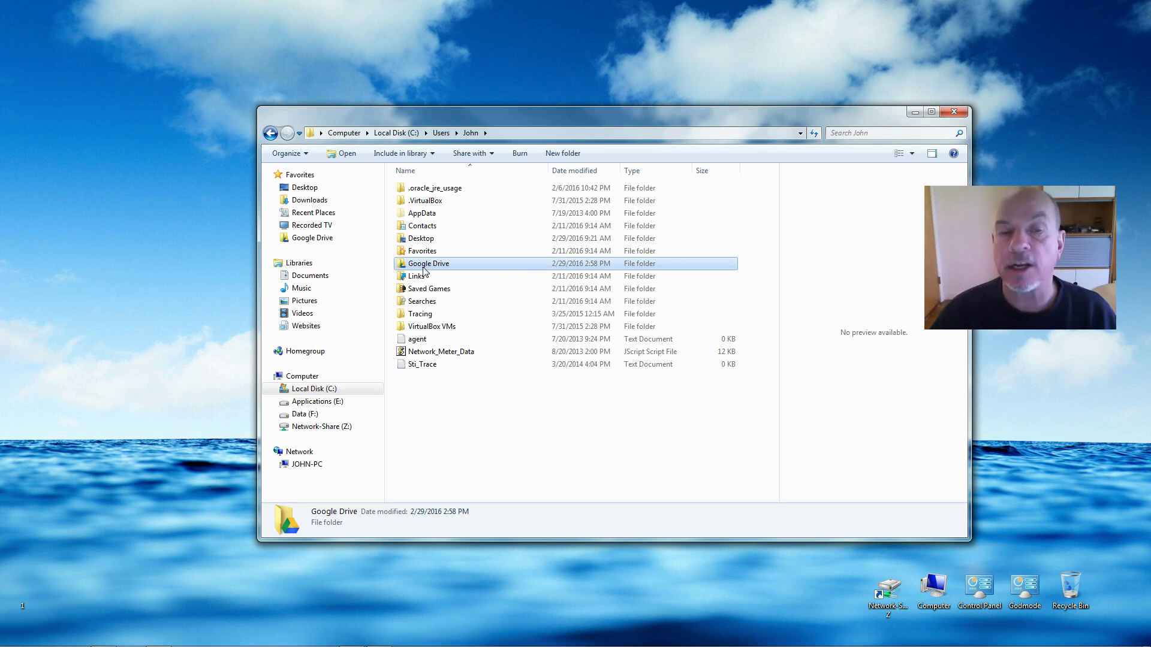
- Rename the folder to 'old-Google Drive' and close the Explorer window
mouse_move(425, 268)
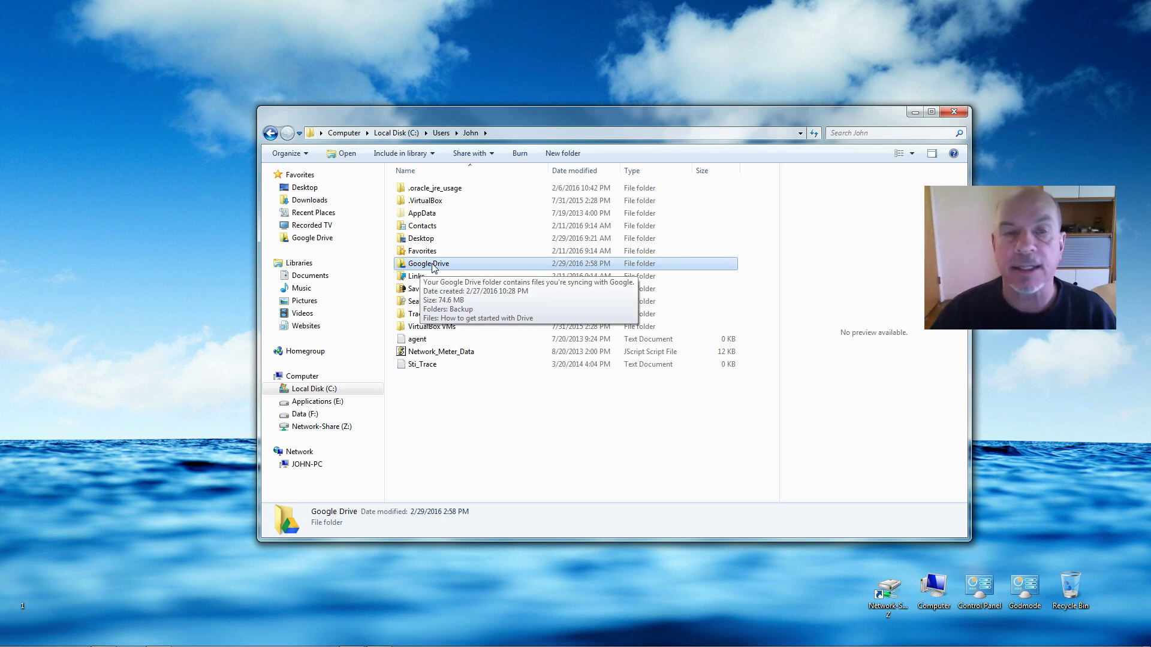
click(412, 264)
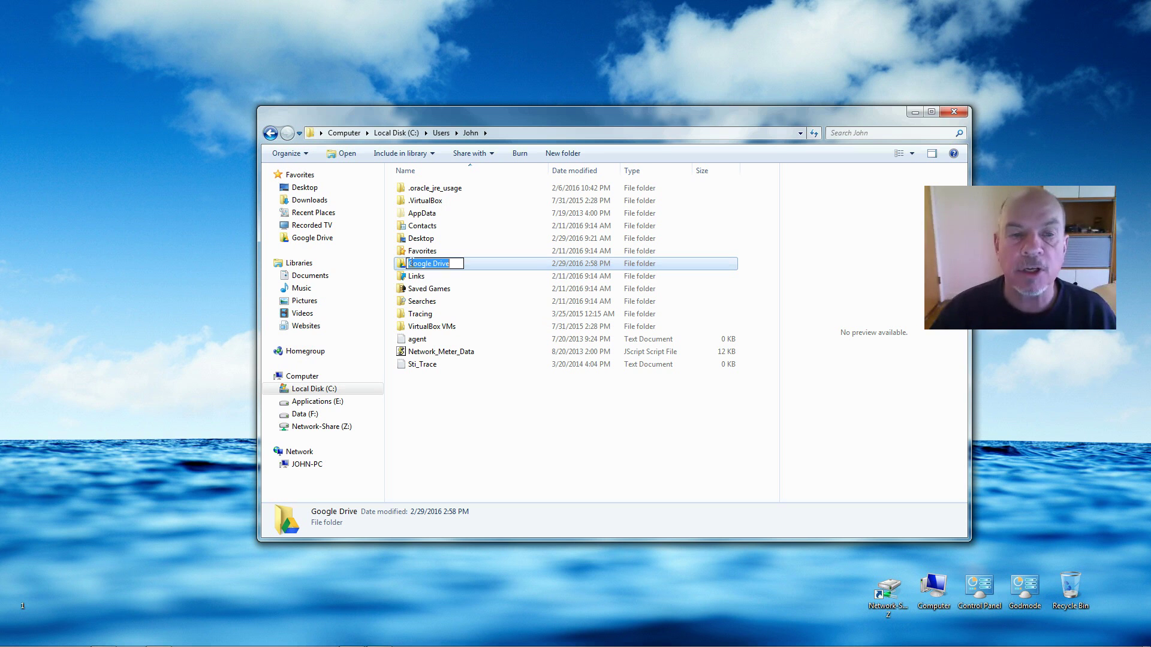
click(410, 263)
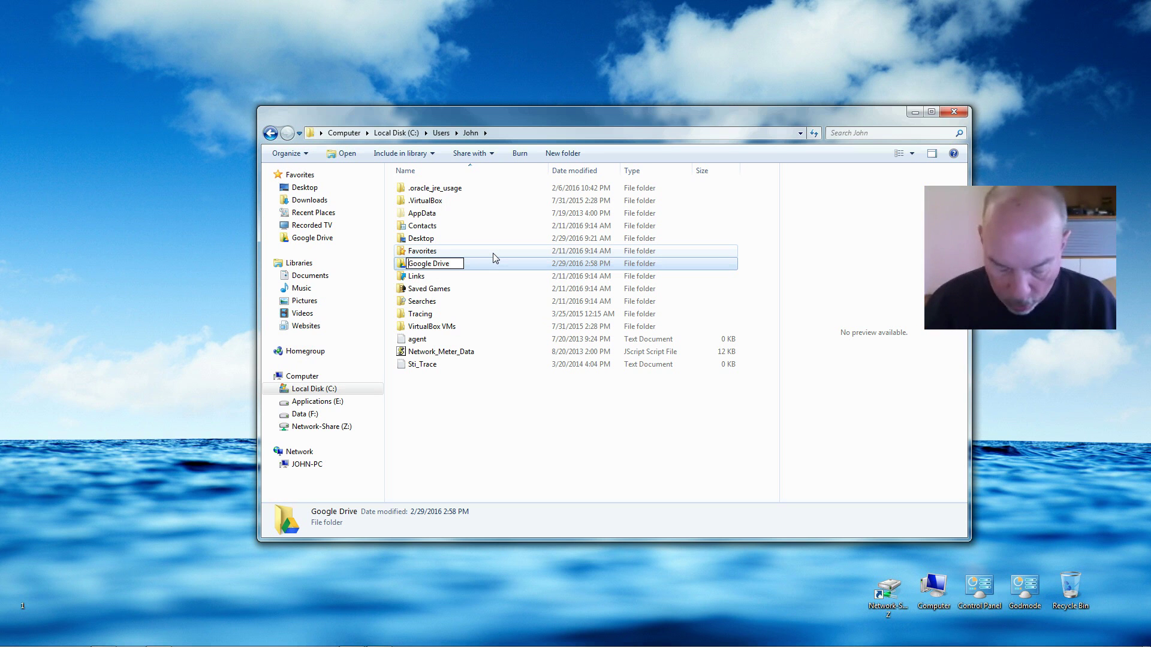
text(old-)
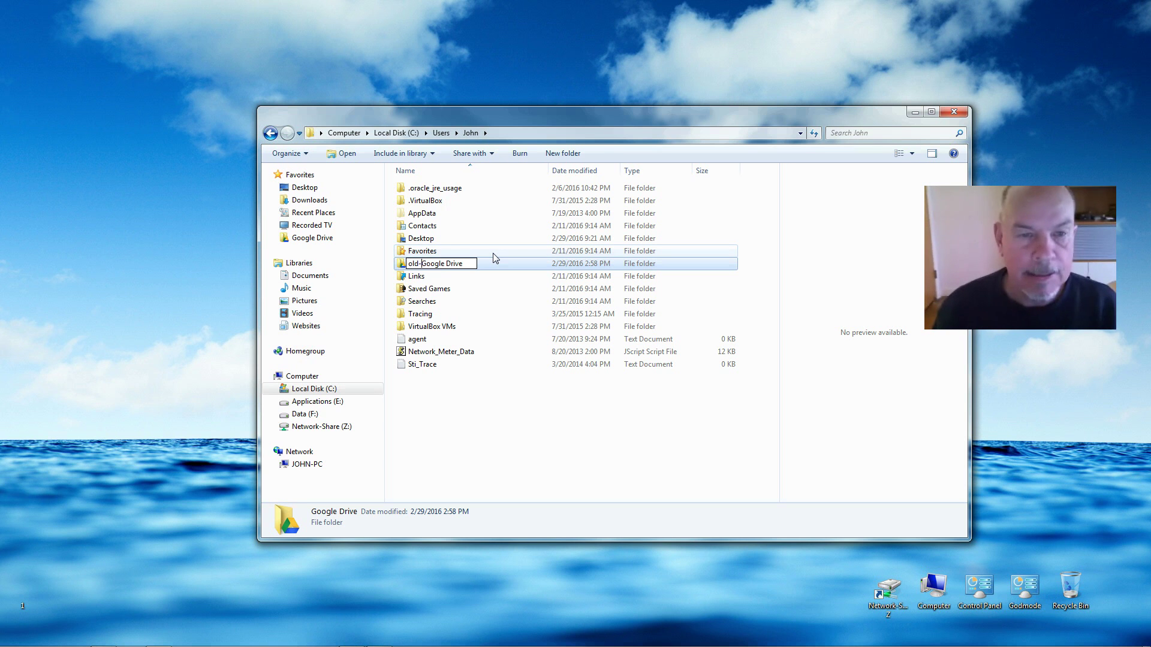
key(Return)
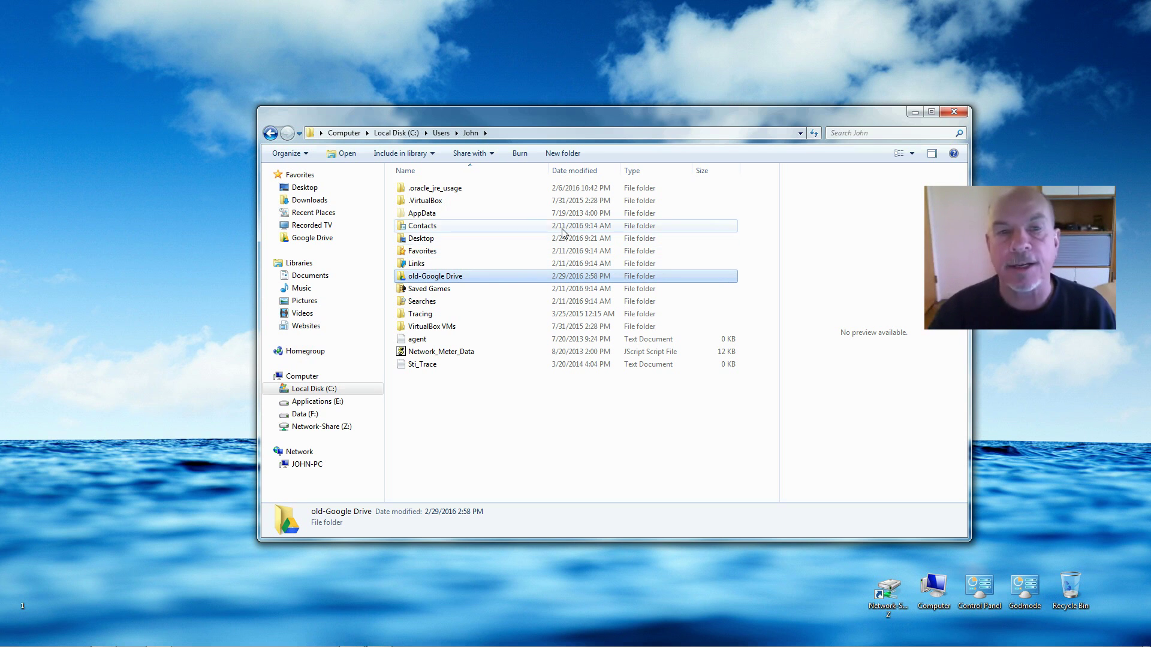
drag(667, 117, 642, 106)
click(932, 102)
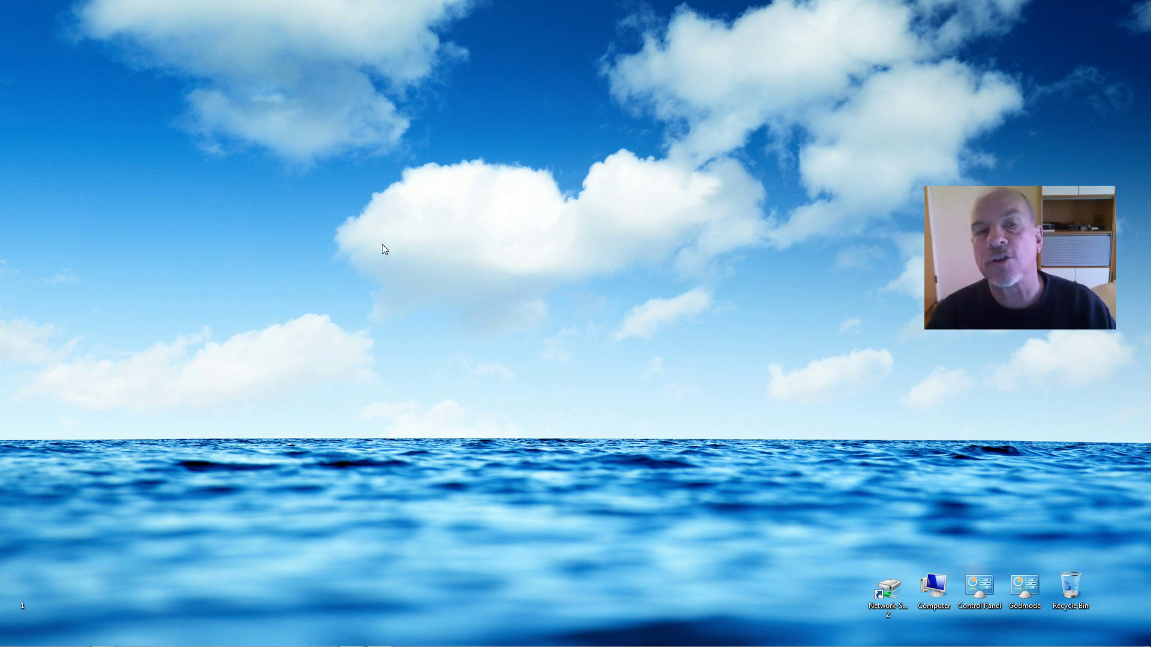
mouse_move(534, 637)
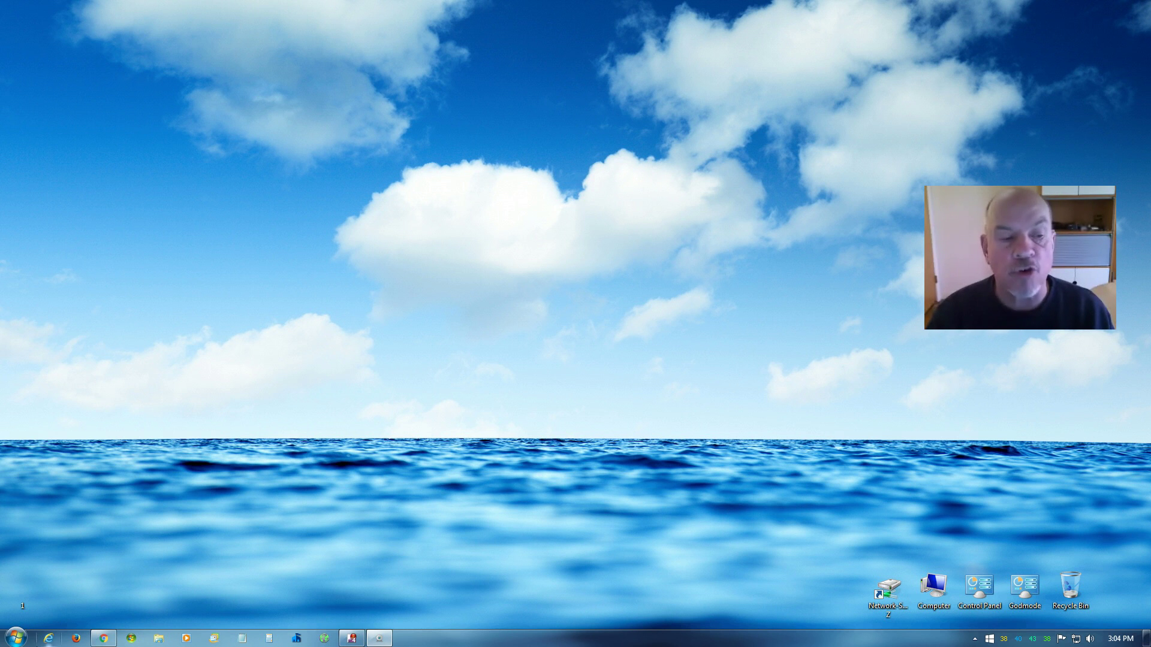
- Launch Google Drive from Start > All Programs > Google Drive
click(16, 640)
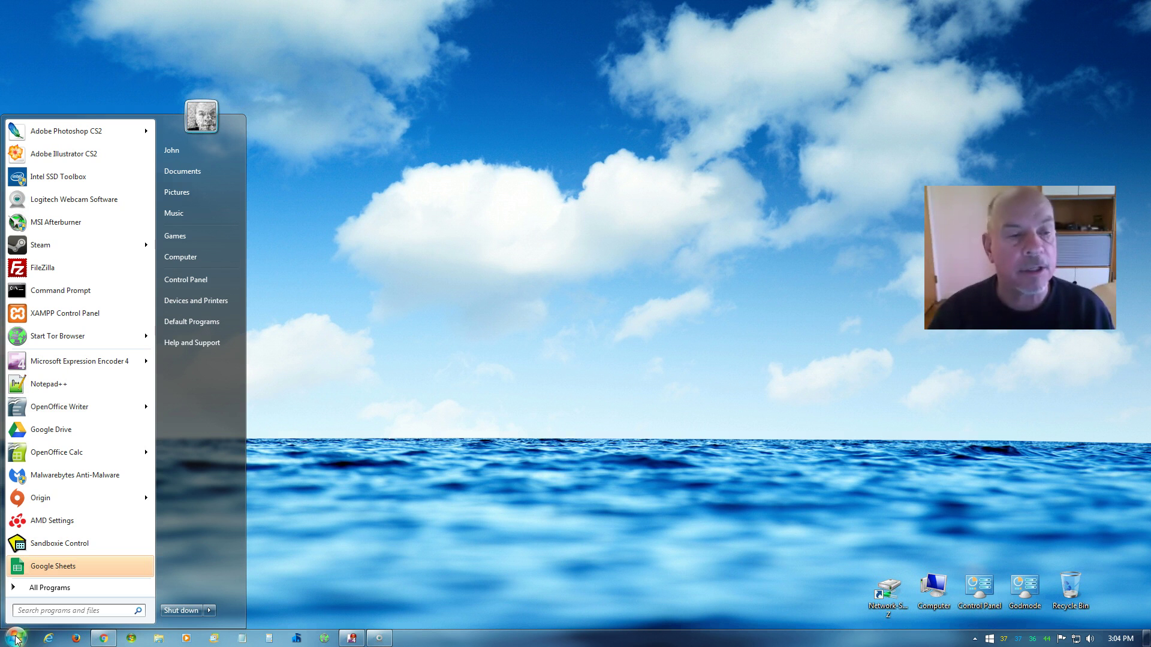
click(60, 590)
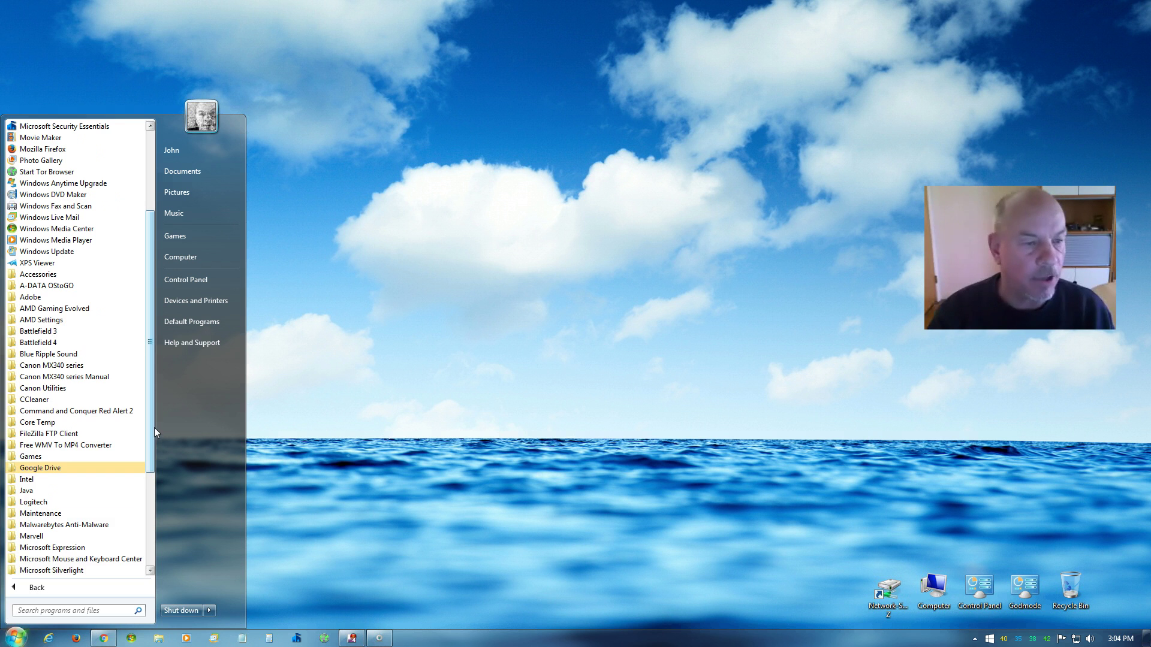
mouse_move(153, 426)
mouse_down()
mouse_move(154, 375)
mouse_move(150, 430)
mouse_up()
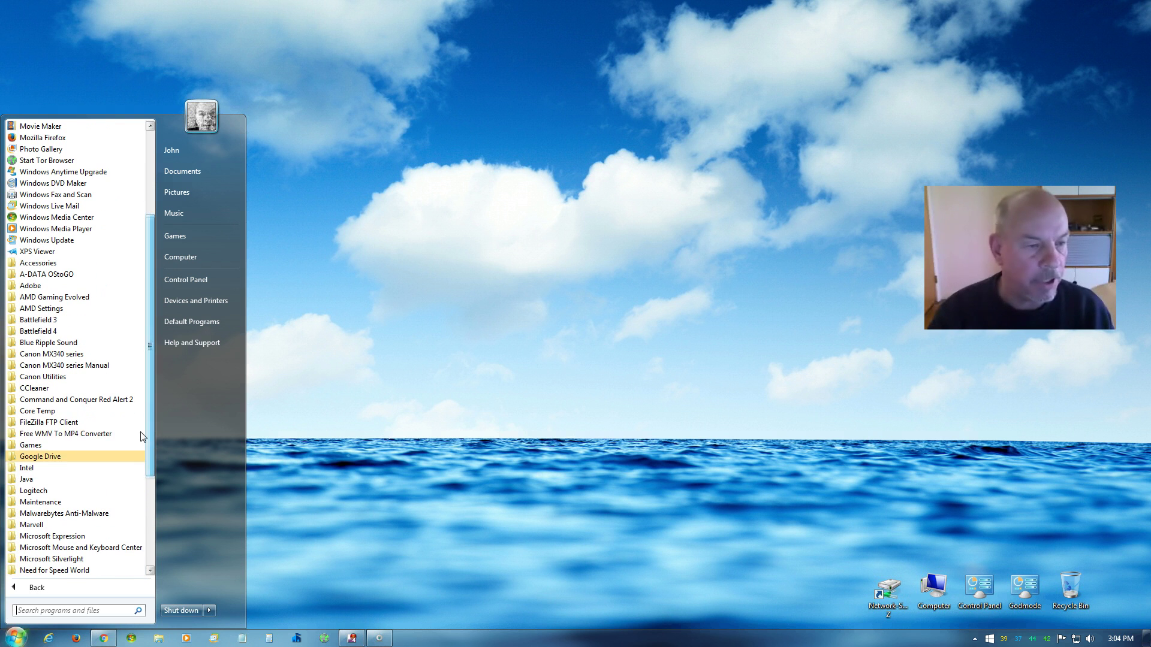
click(51, 459)
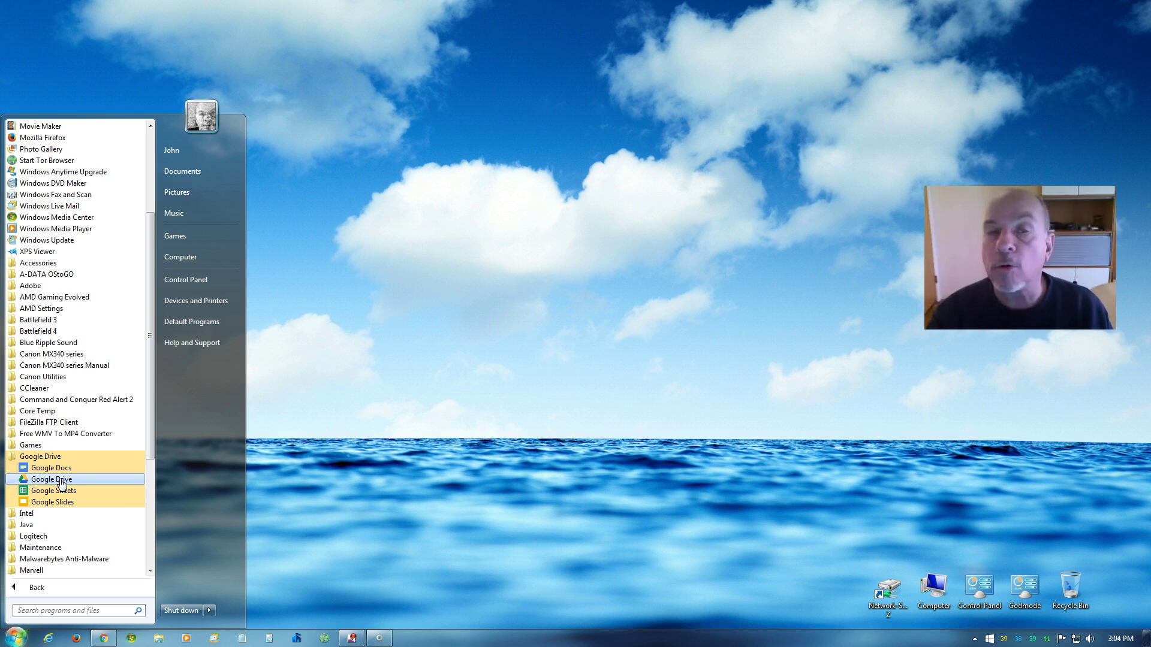
click(60, 480)
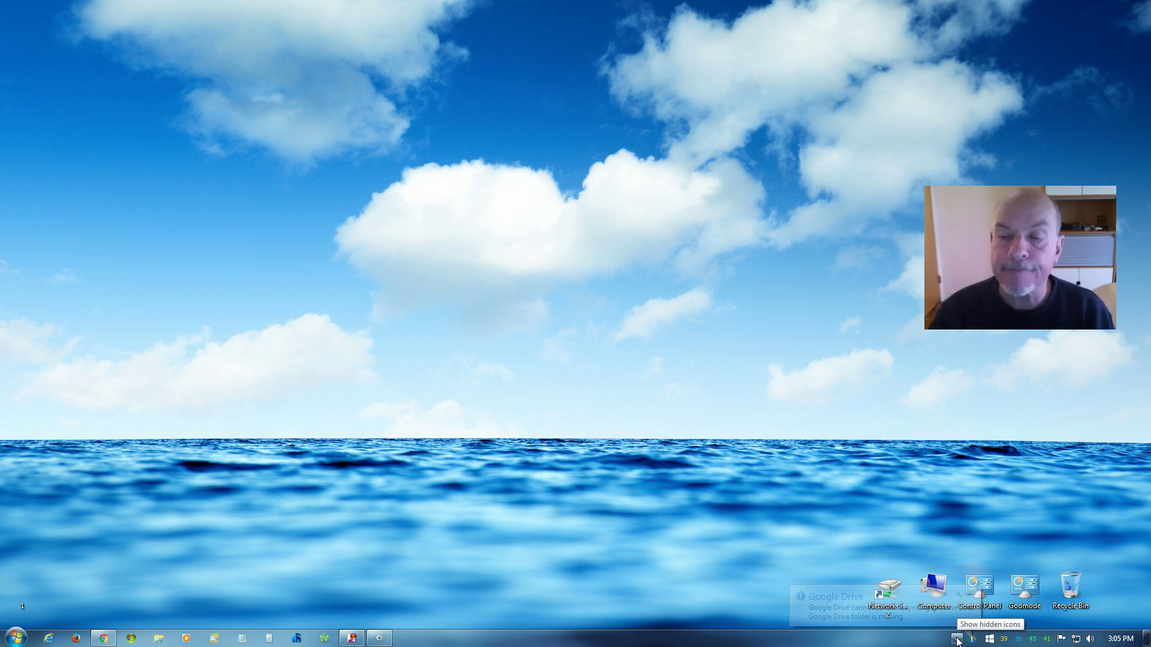
- Open the 'Google Drive folder is missing' error from the Google Drive tray menu
click(957, 639)
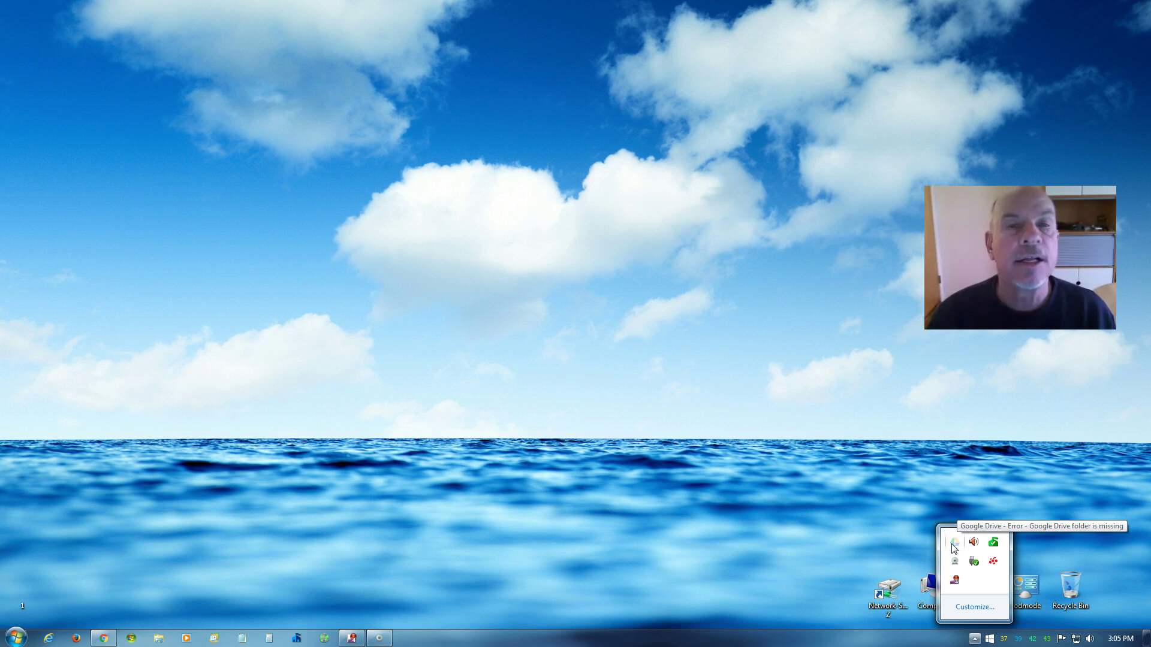
click(956, 541)
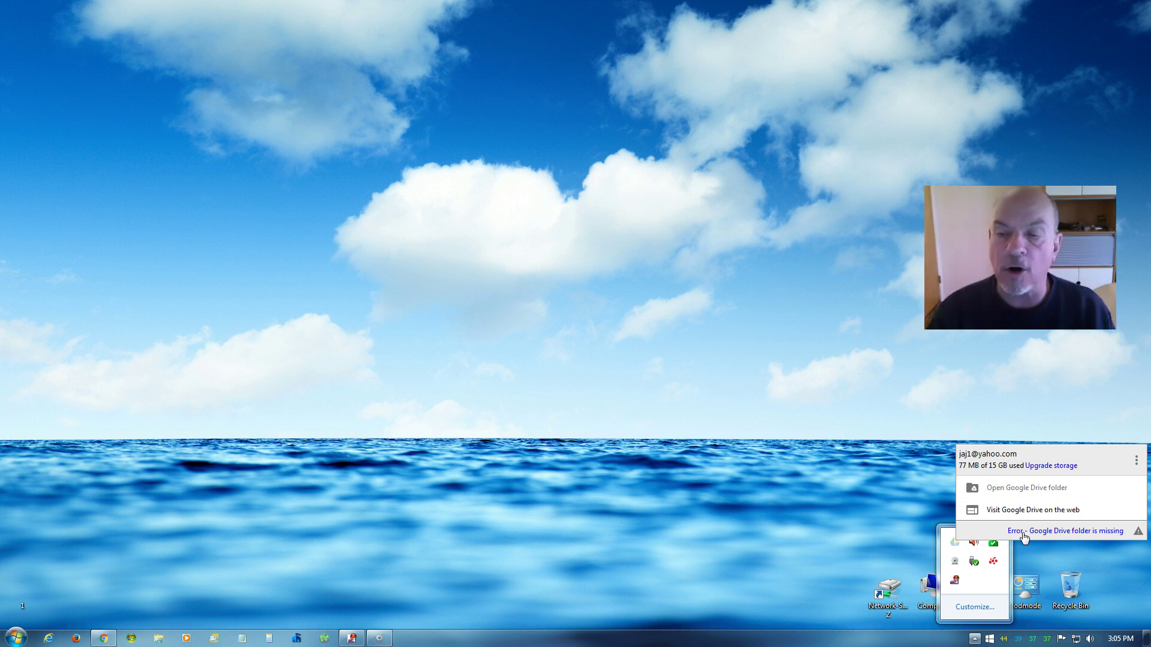
click(1077, 533)
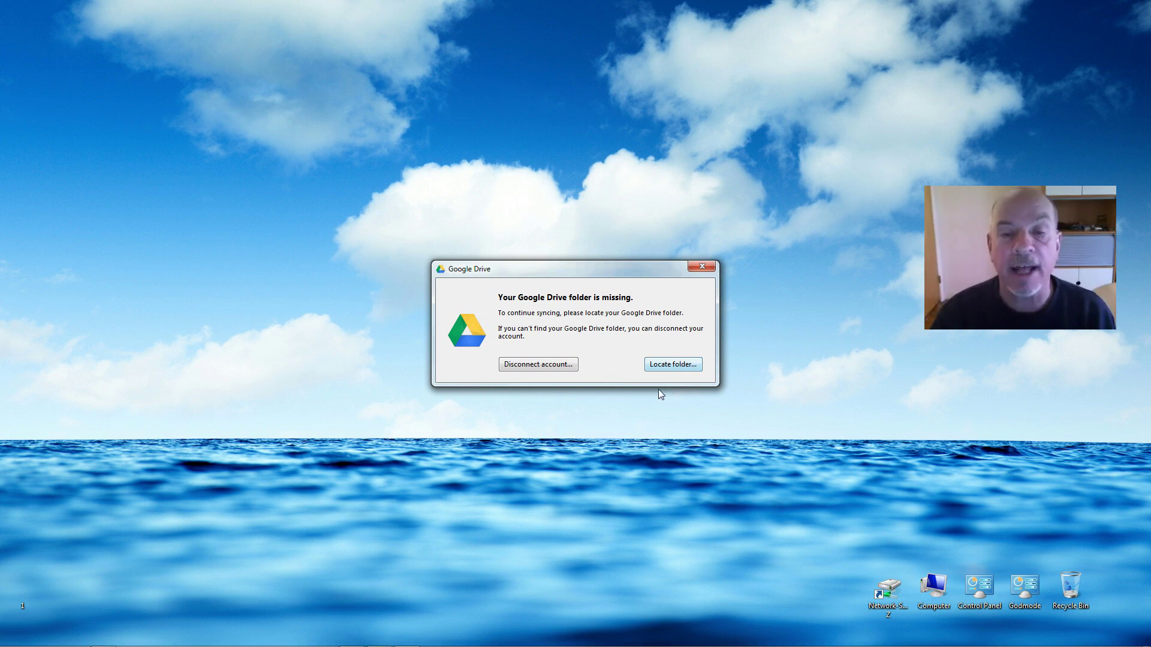
- Locate the folder as Computer > Data (F:) > Google Drive and confirm the new location
click(674, 366)
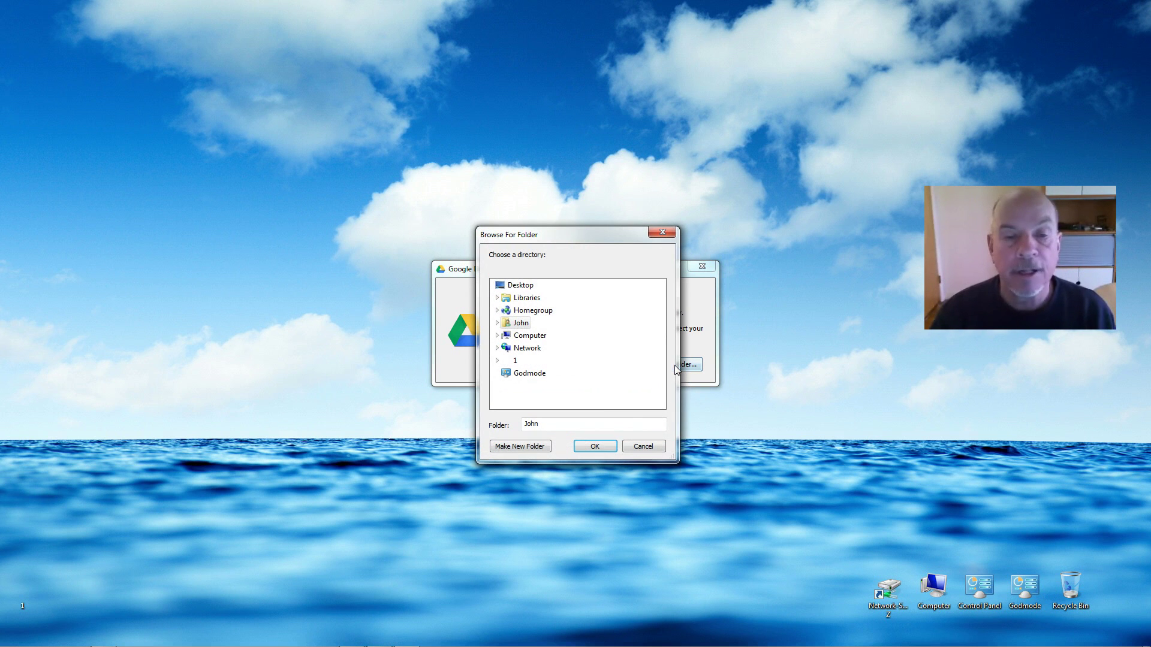
click(507, 337)
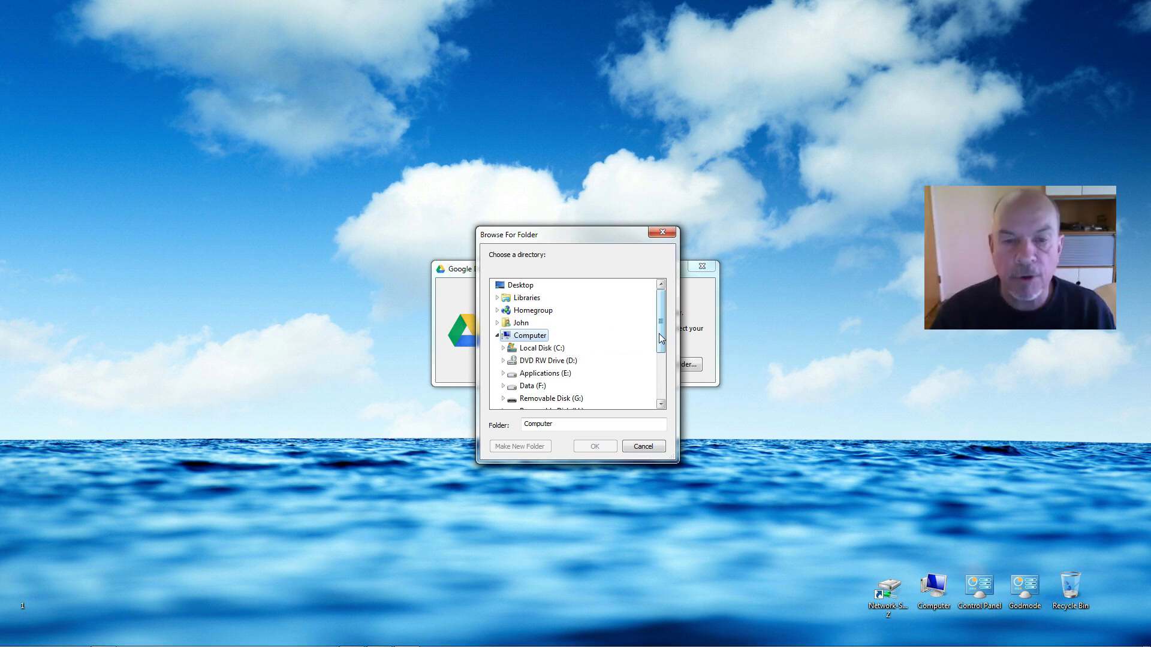
drag(659, 333, 658, 359)
click(531, 323)
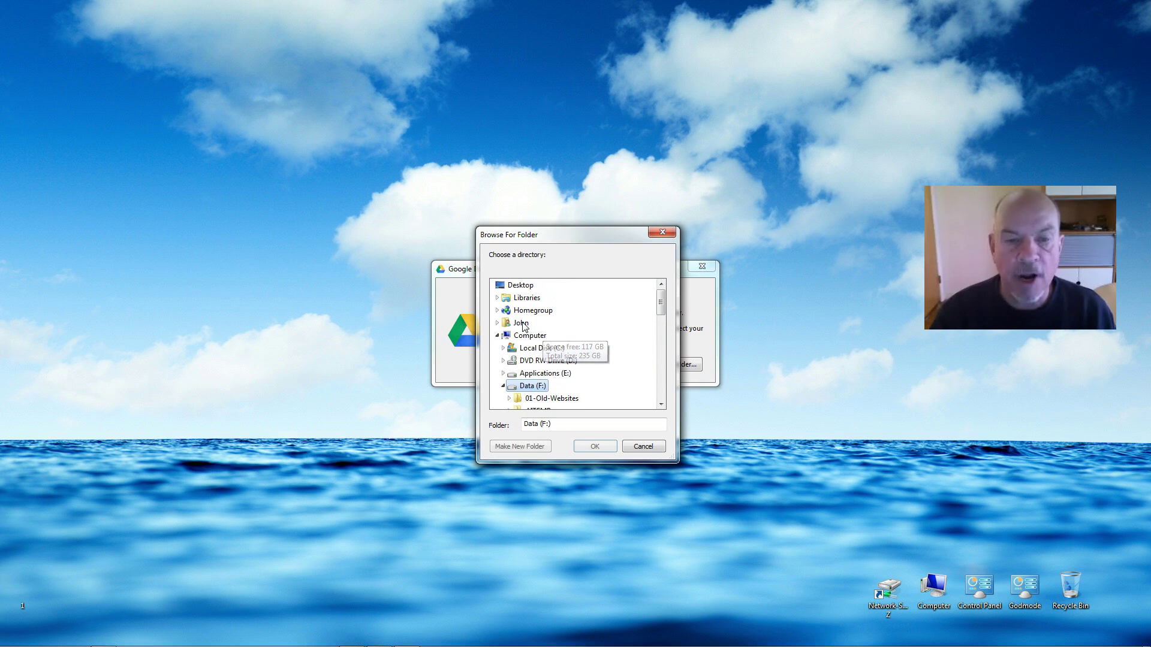
drag(657, 310, 662, 335)
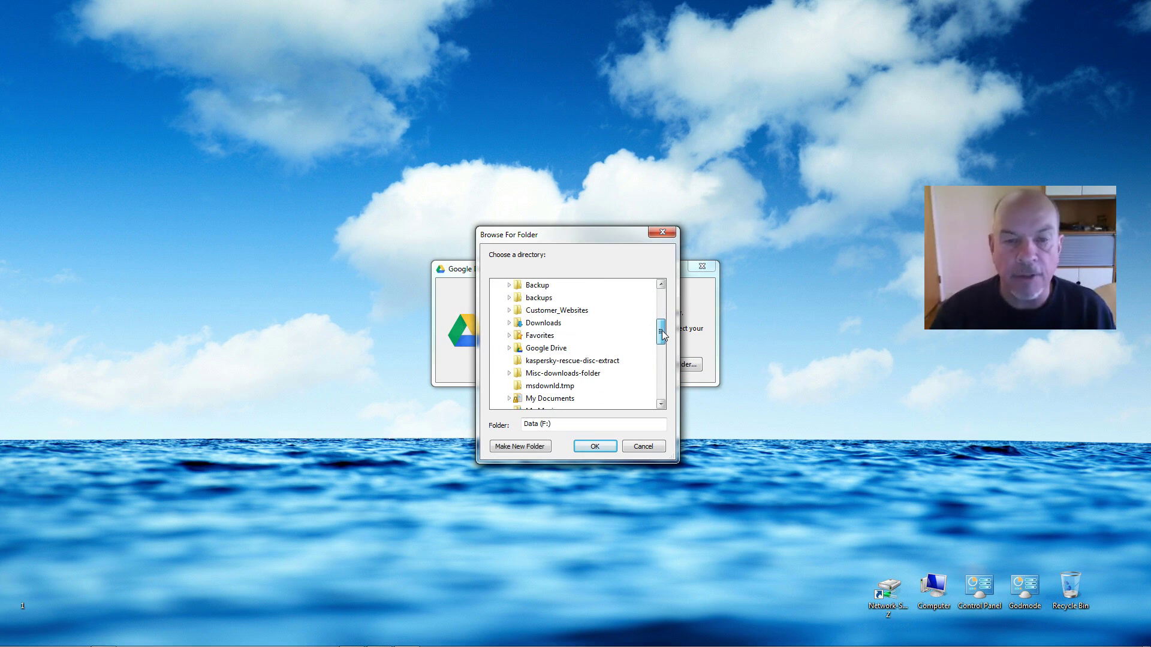
click(538, 349)
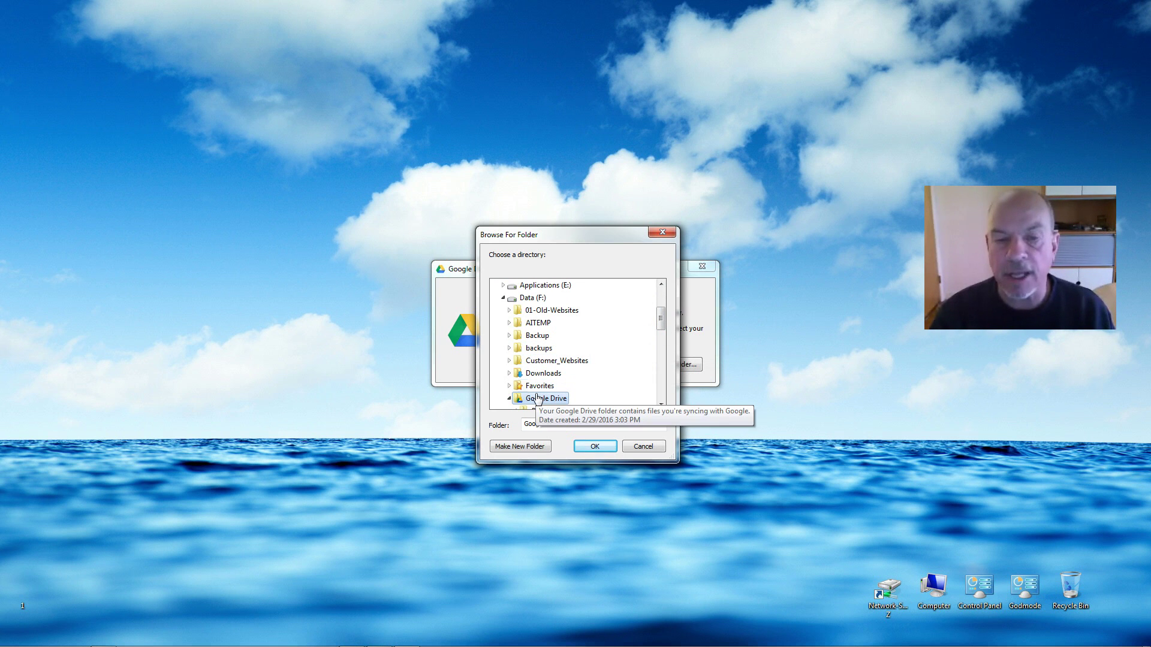
click(595, 447)
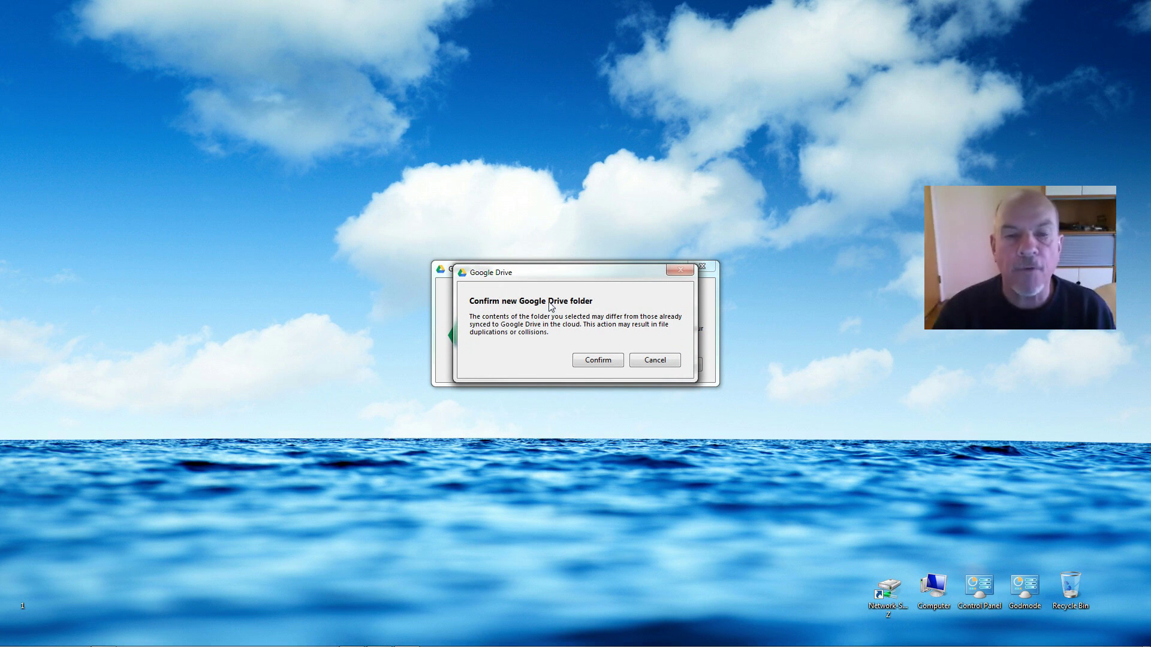
click(597, 361)
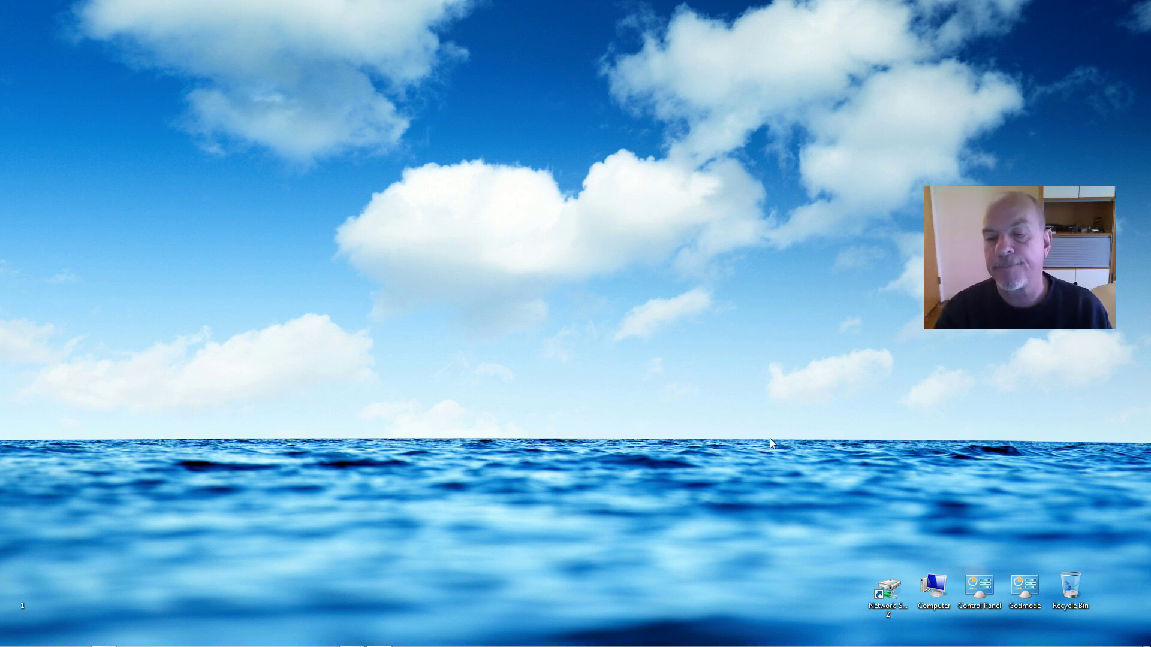
mouse_move(875, 645)
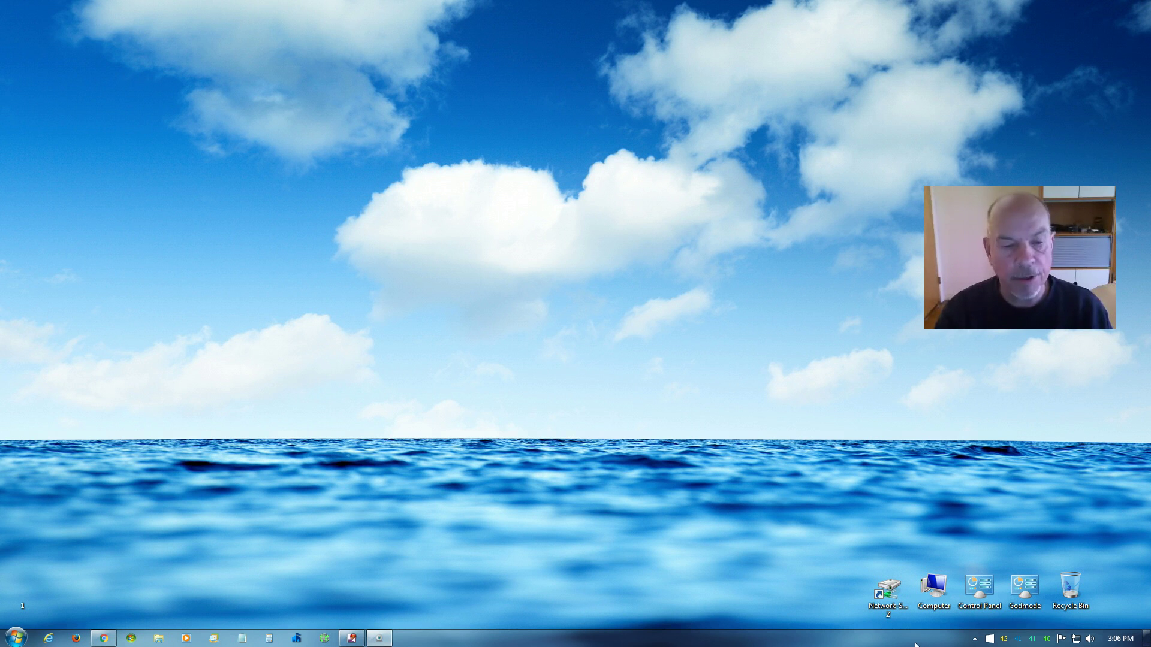
click(975, 640)
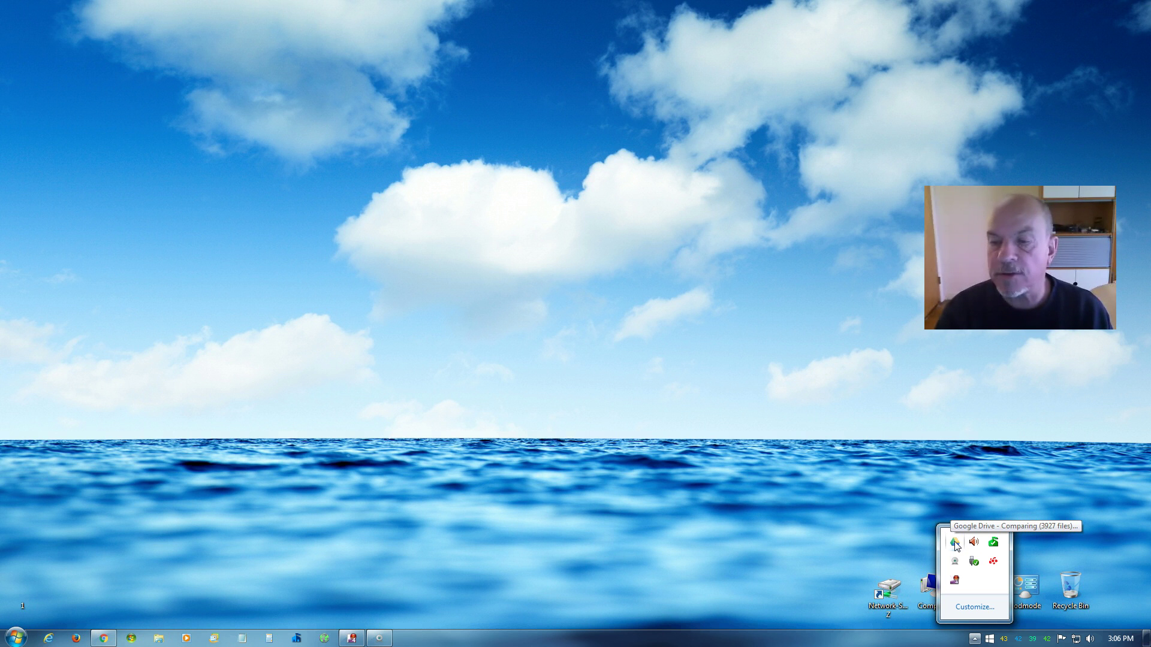
click(803, 470)
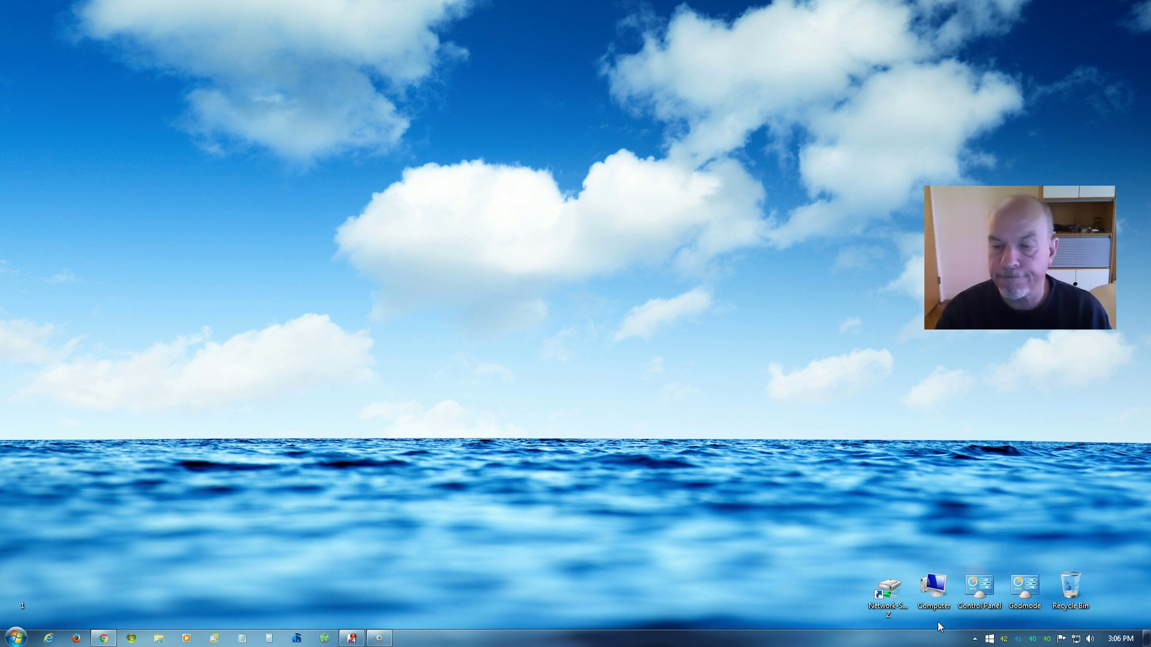
click(975, 639)
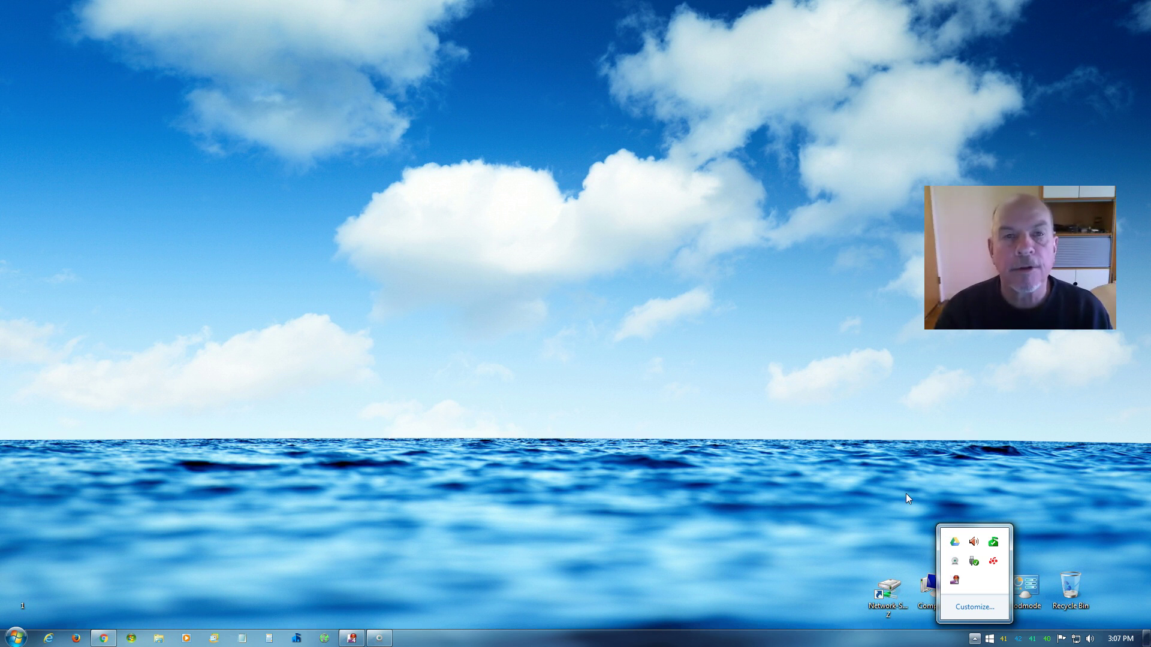
click(788, 400)
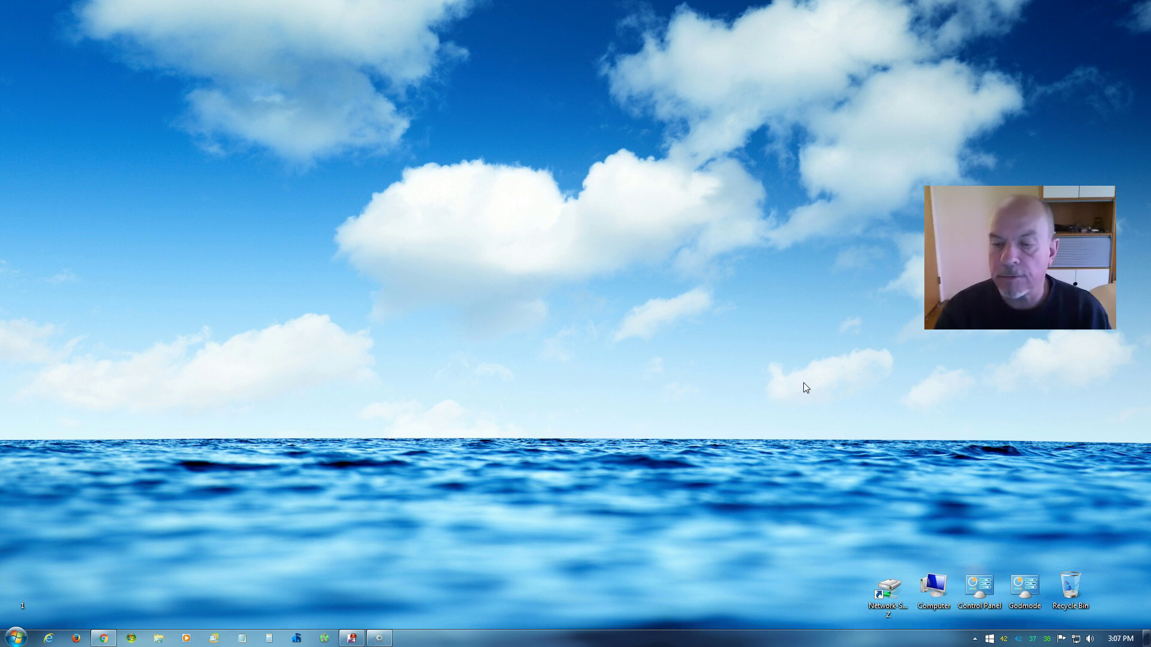
click(975, 640)
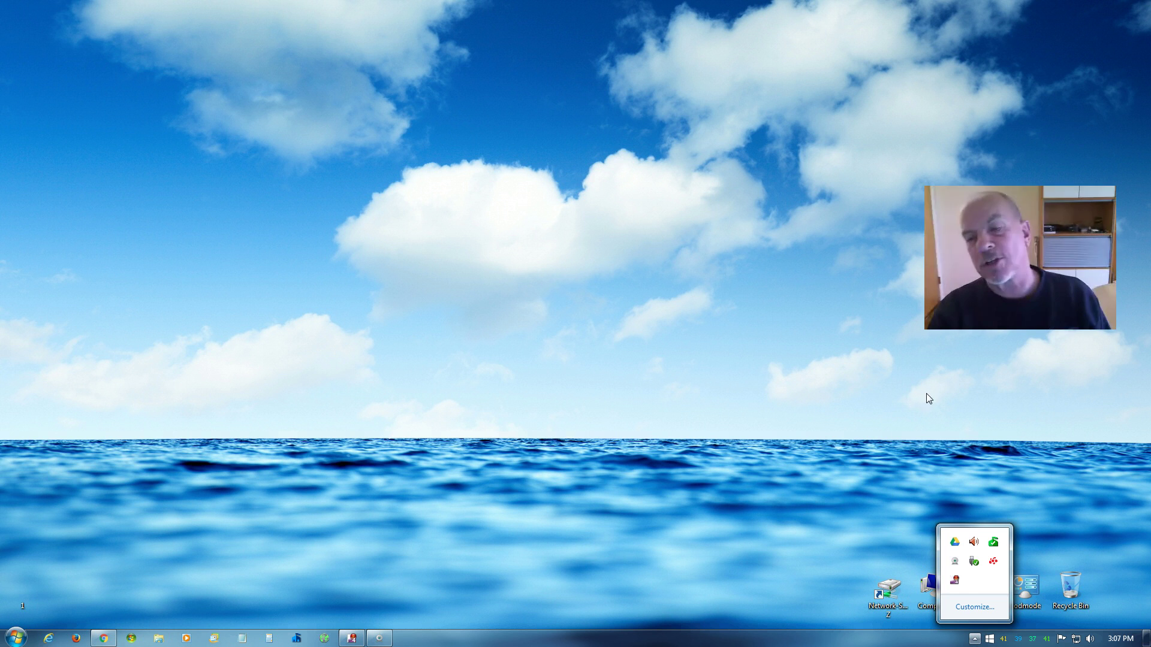
click(955, 541)
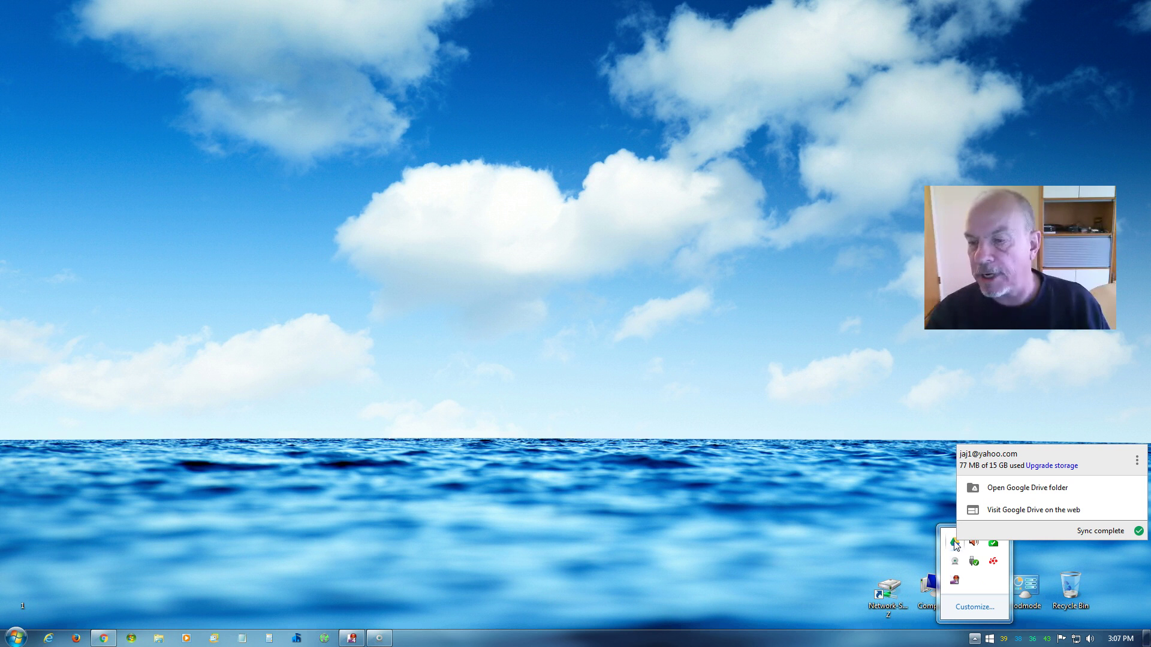
click(825, 377)
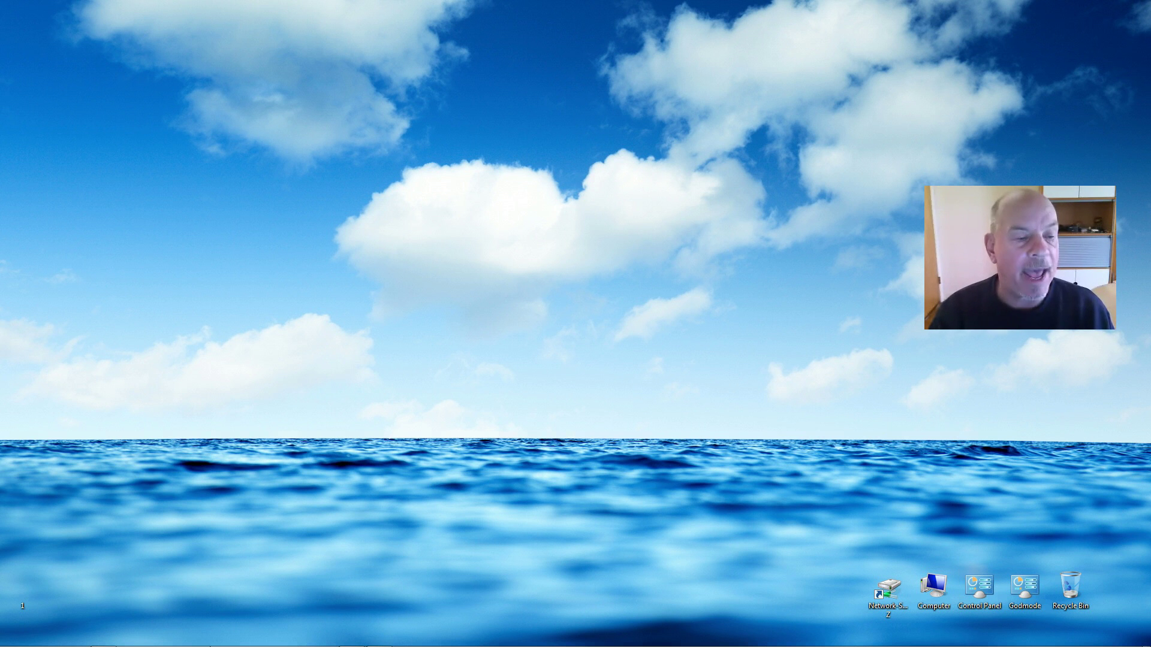
click(15, 638)
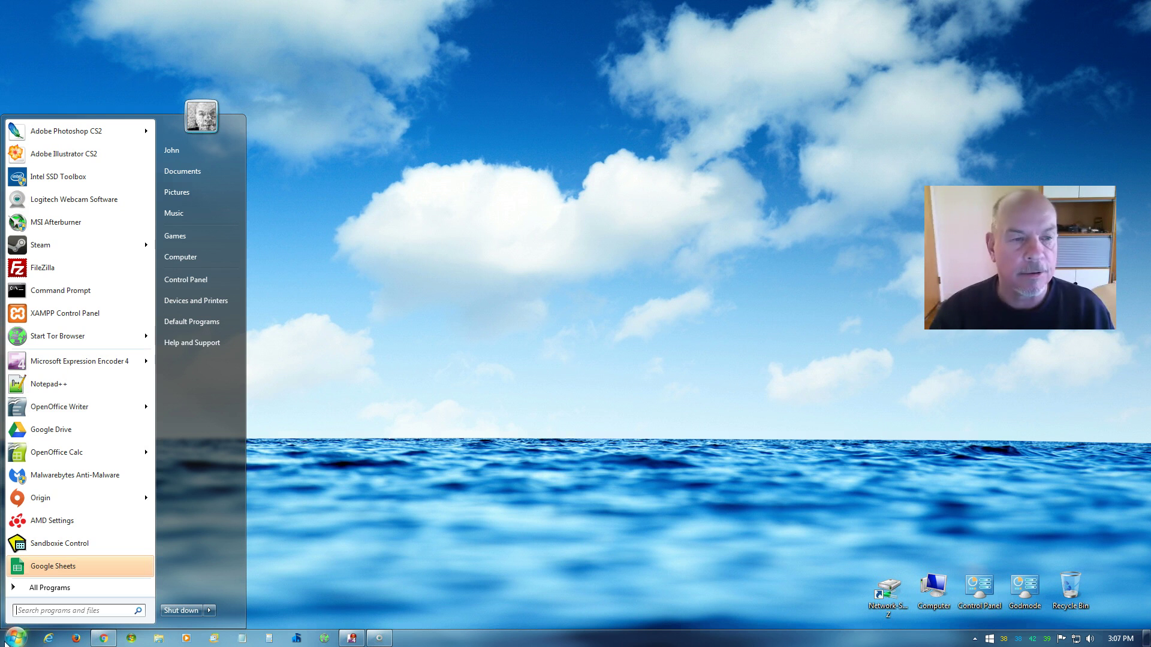
click(189, 258)
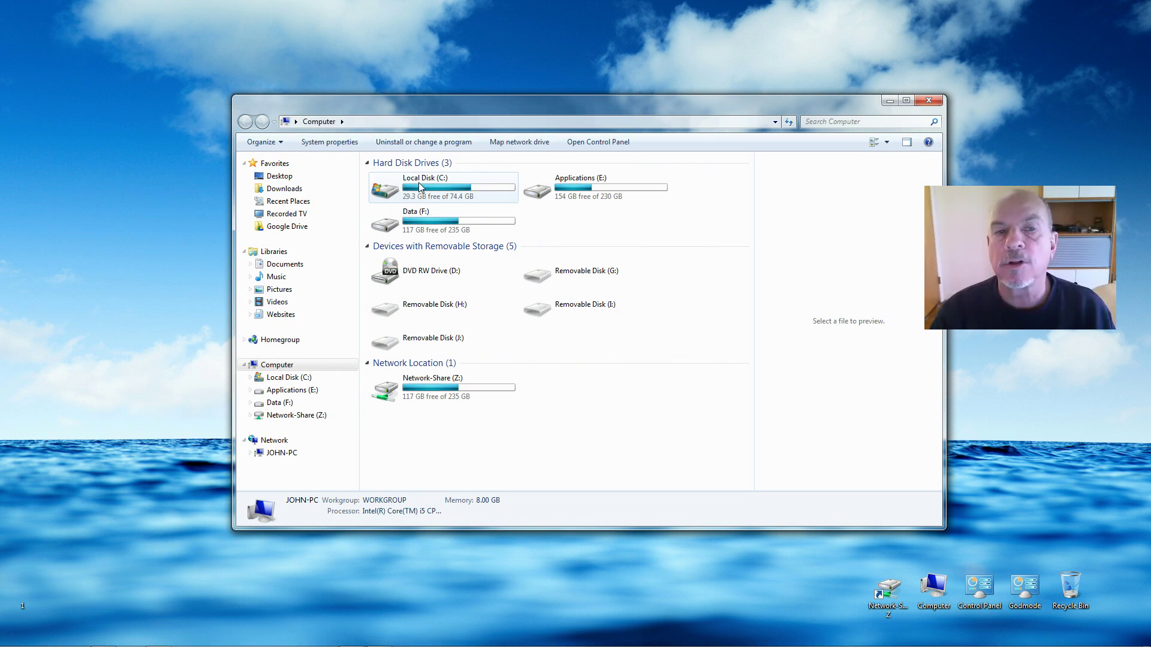
double_click(419, 187)
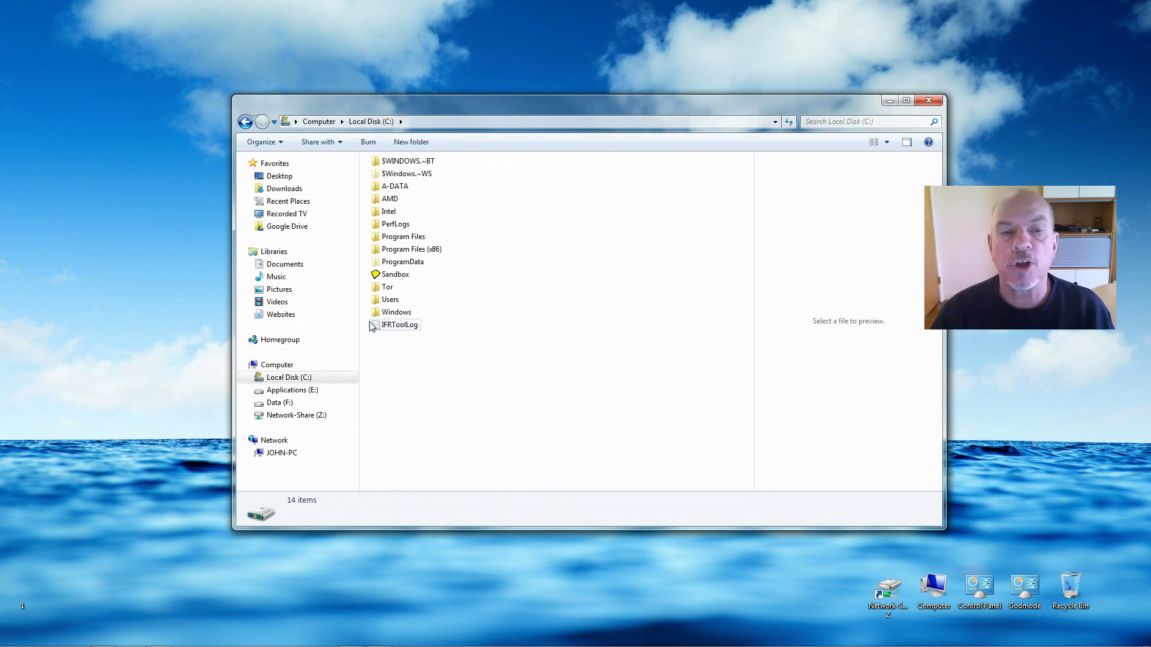
double_click(385, 303)
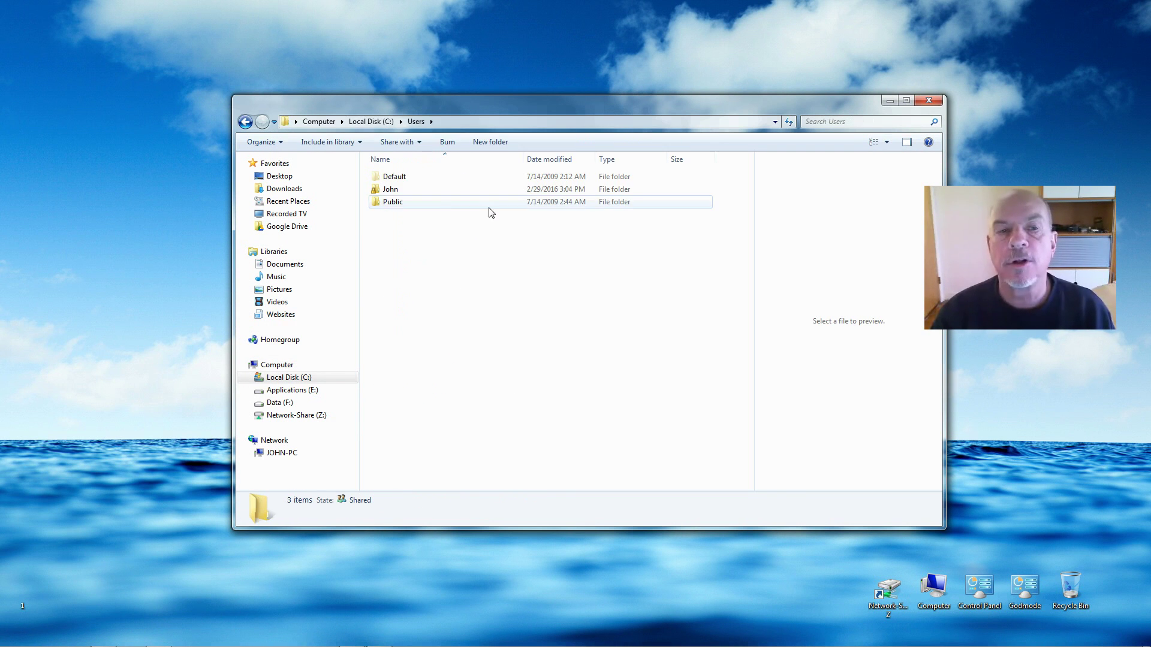
double_click(399, 192)
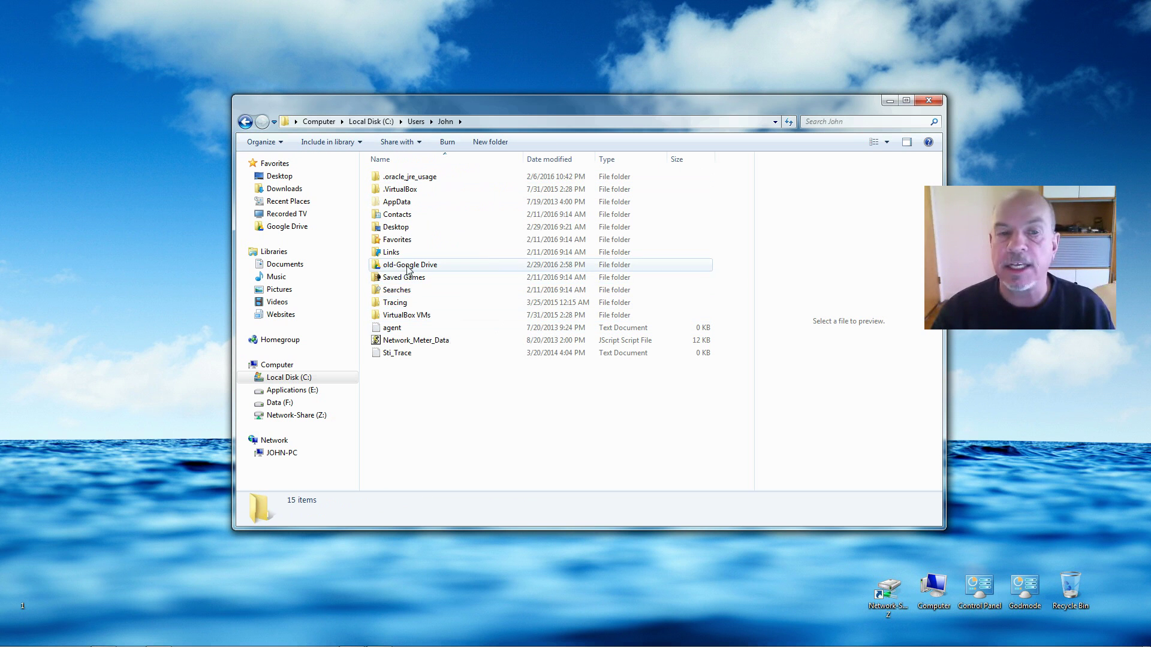
mouse_move(431, 268)
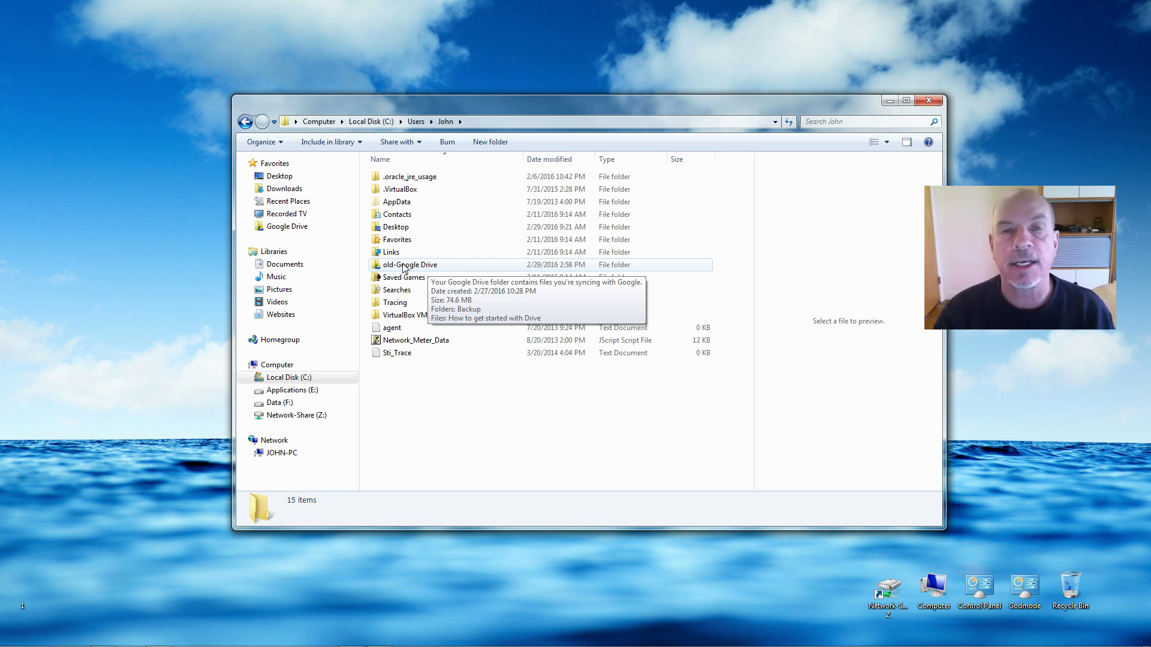
click(928, 100)
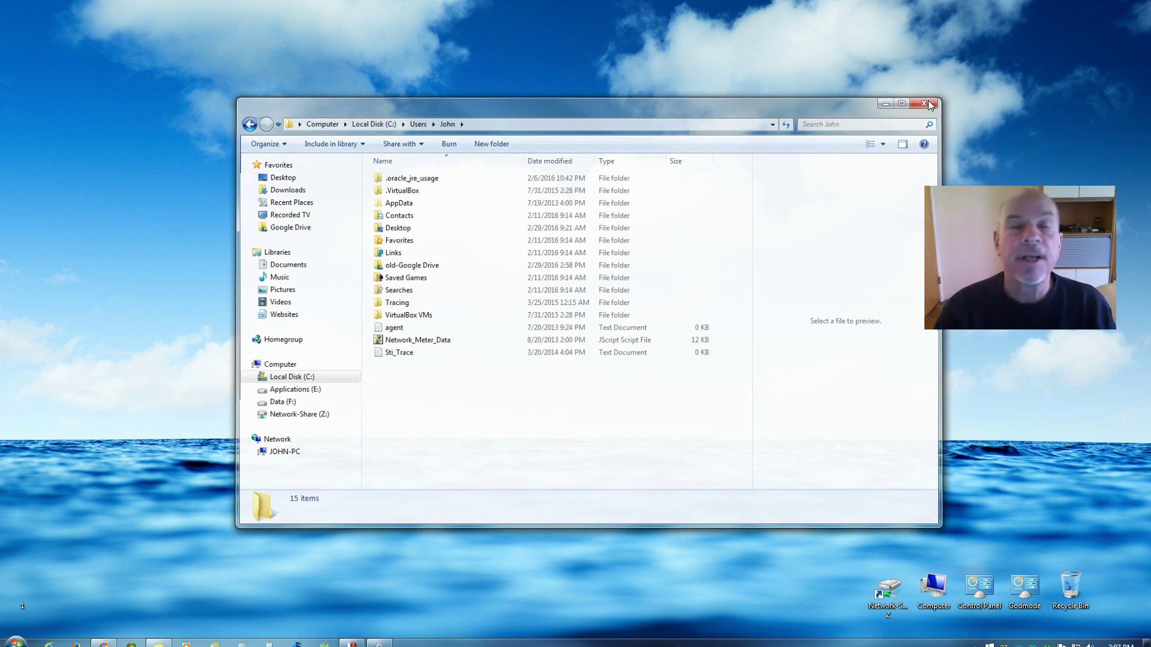